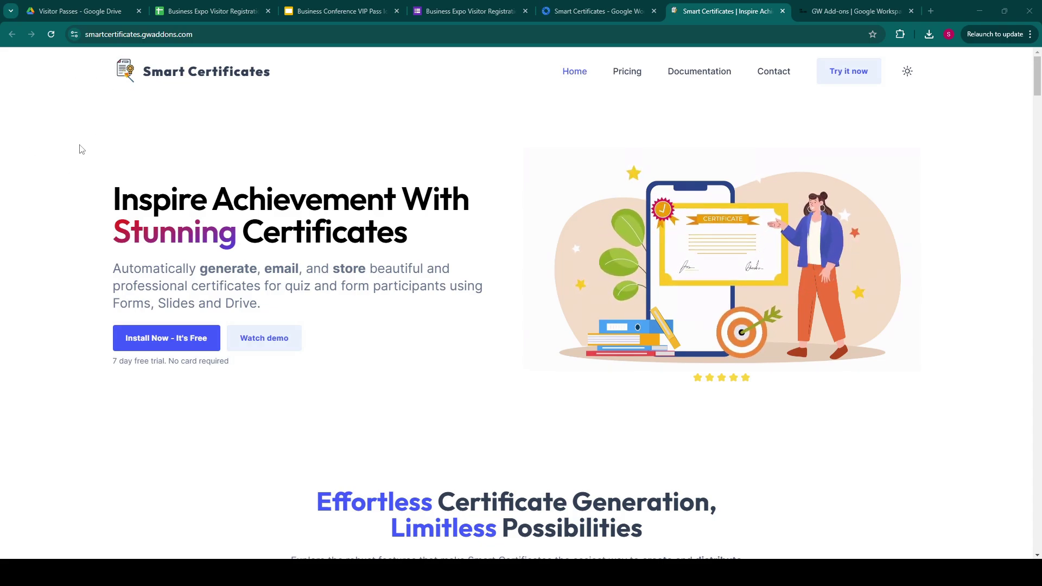
Look over the Smart Certificates Marketplace listing, then return to the Business Expo registration form.
key(ctrl+shift+Tab)
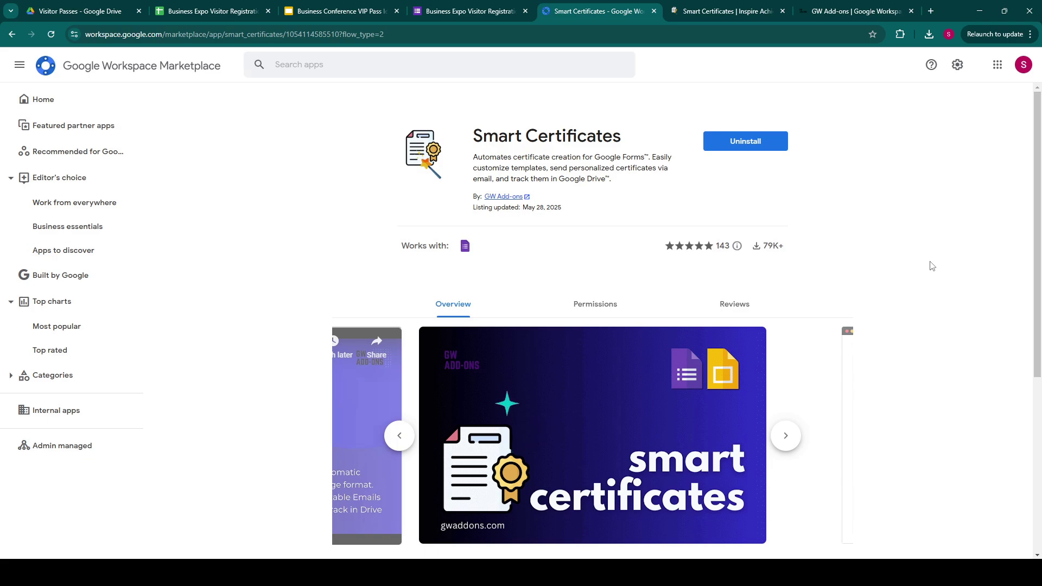
key(ctrl+shift+Tab)
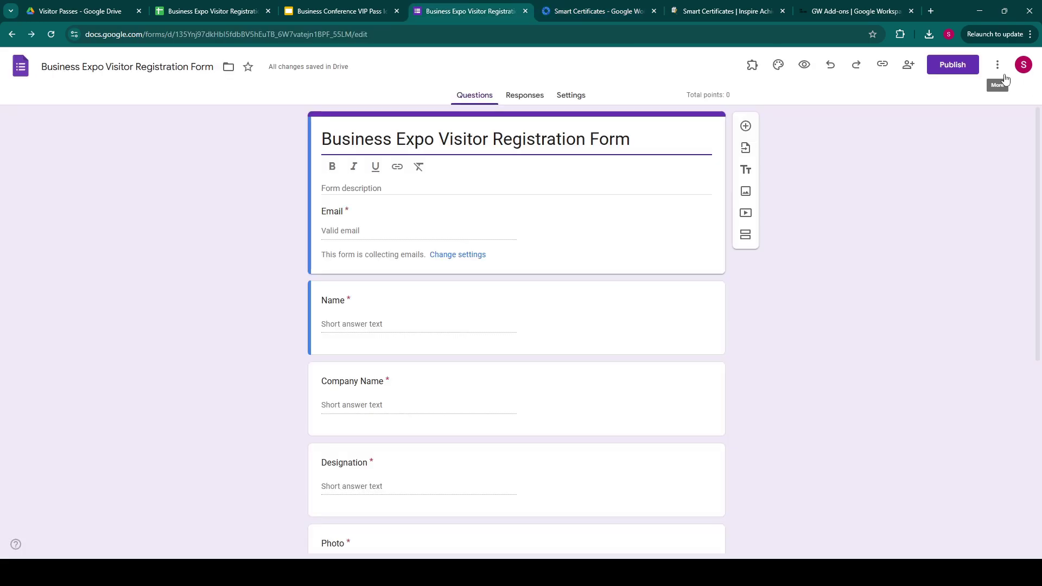
Recheck the listing, then find Smart Certificates in the form's add-on store by searching 'smart cer'.
key(ctrl+Tab)
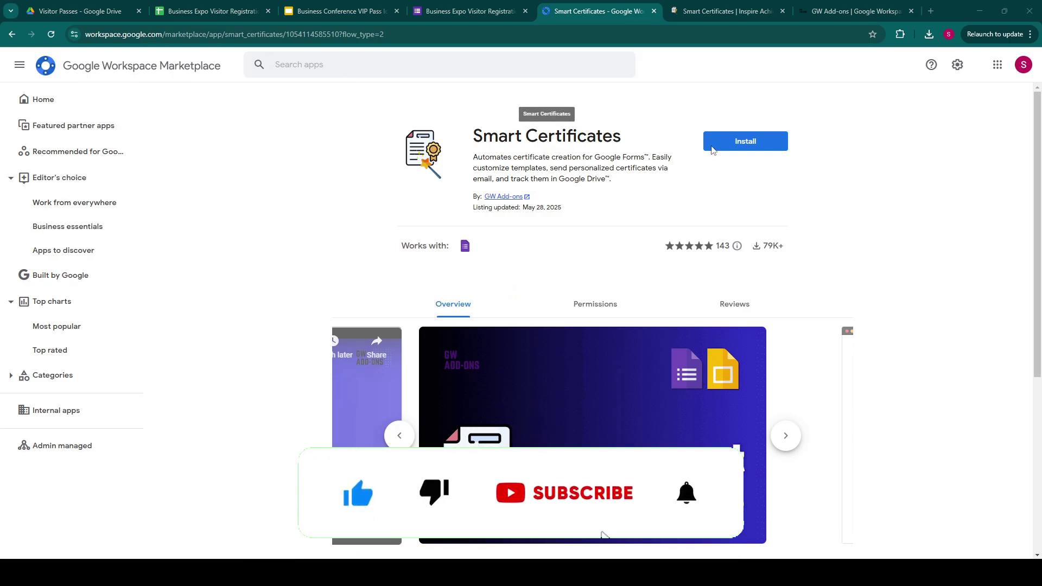
key(ctrl+shift+Tab)
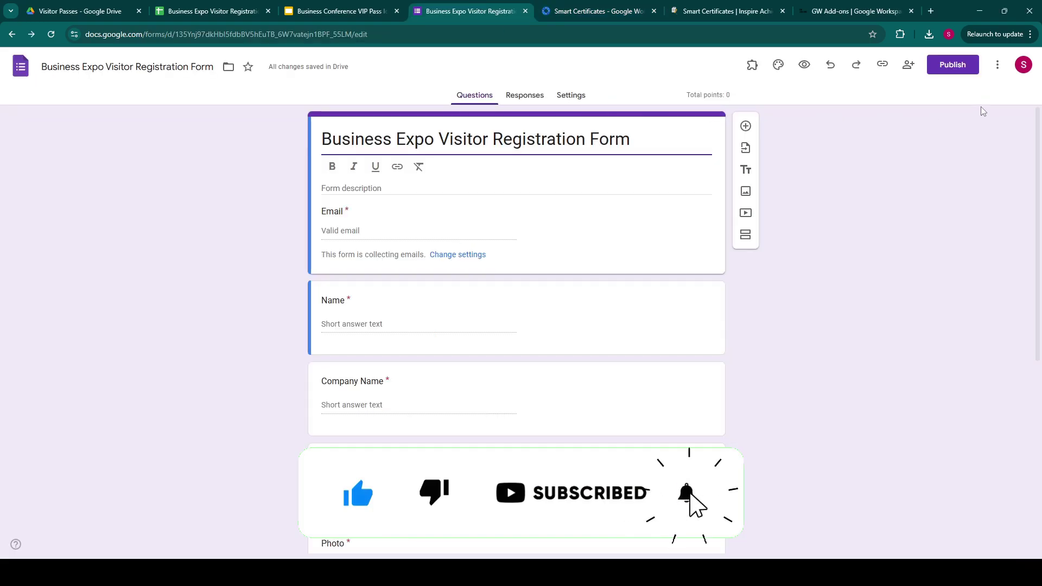
click(997, 65)
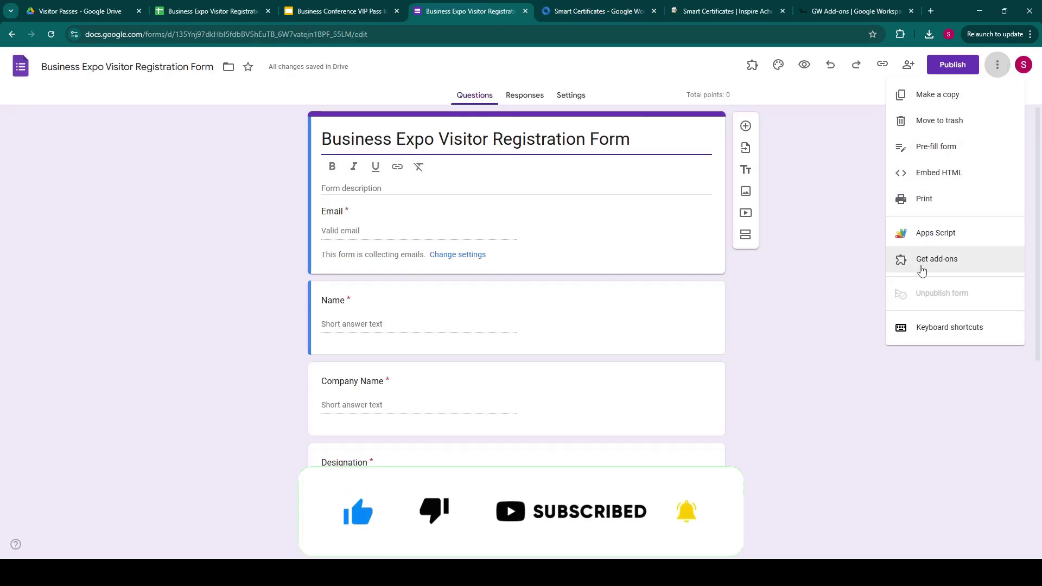
click(922, 266)
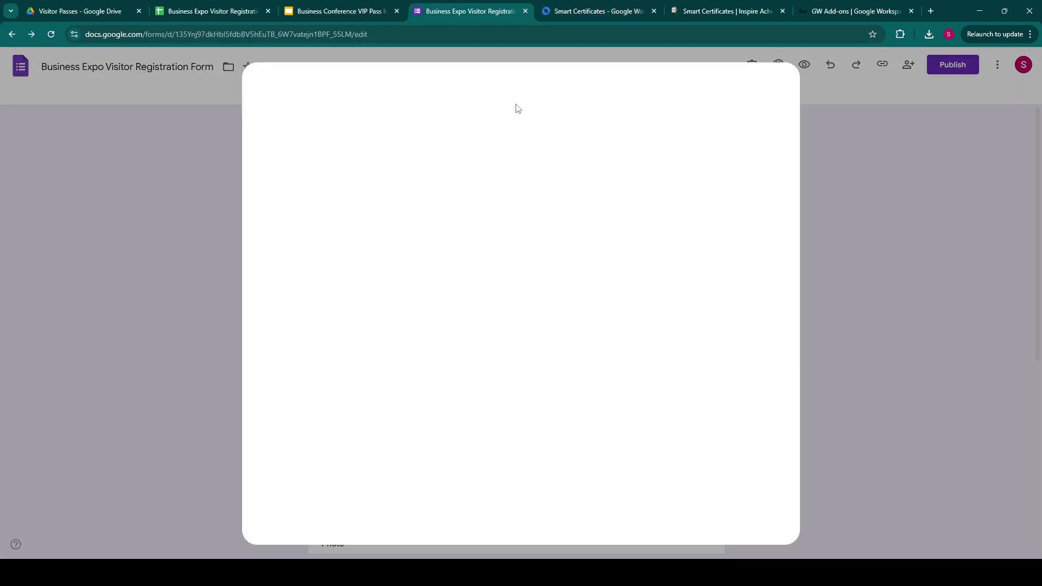
click(535, 93)
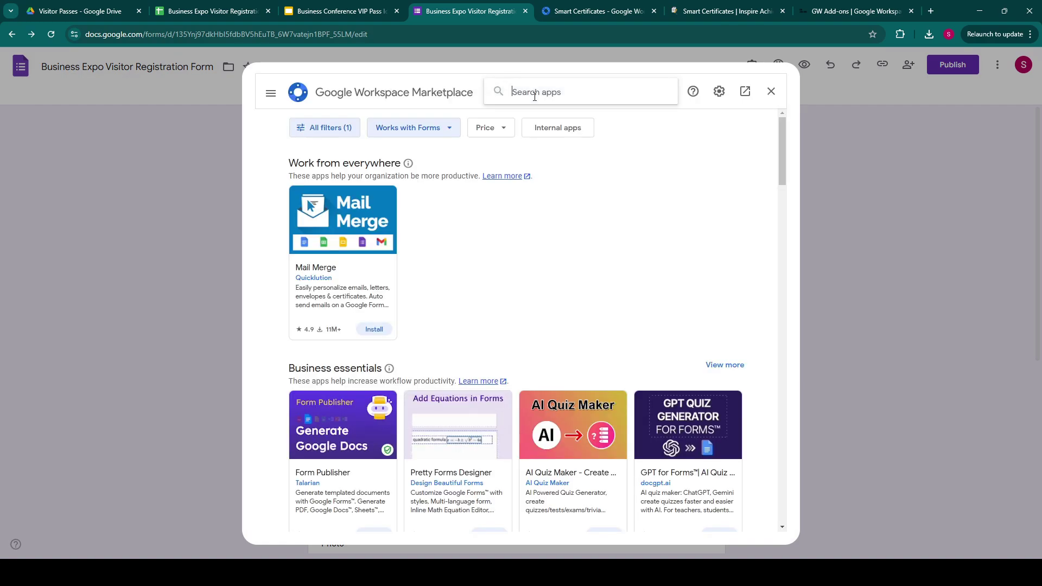
text(smart cer)
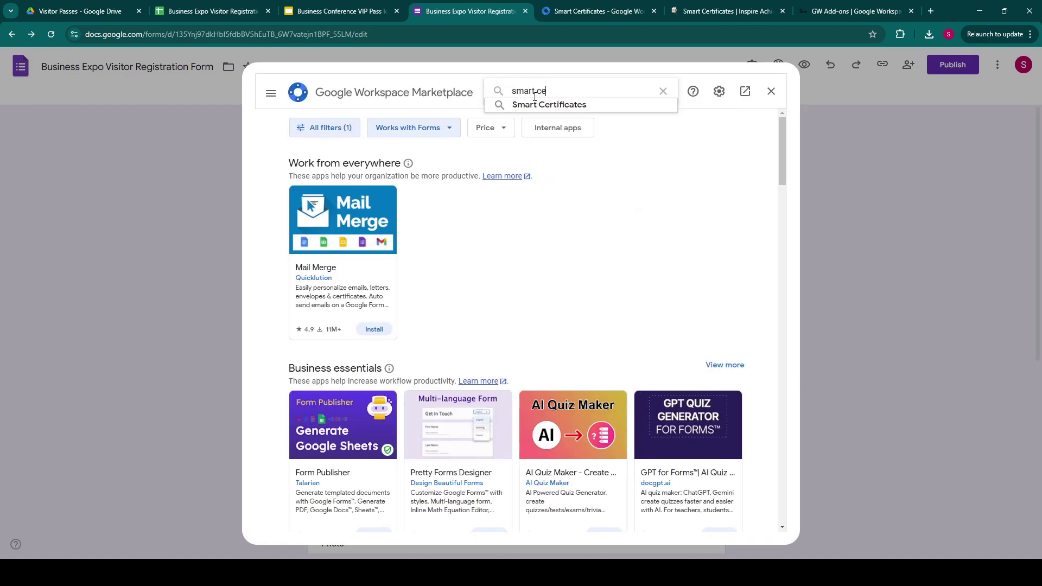
click(534, 102)
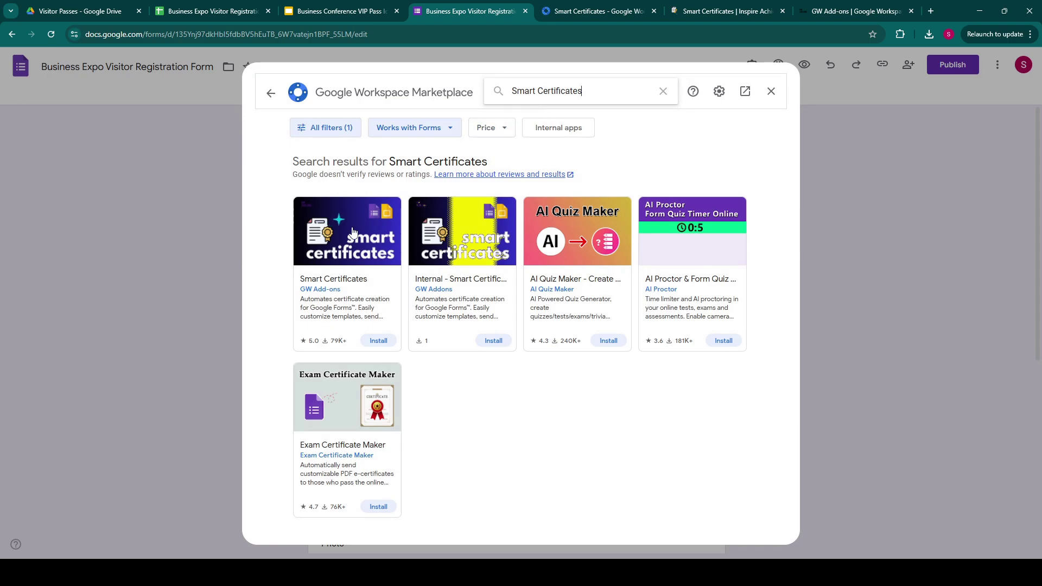
click(352, 230)
Install Smart Certificates, signing in with the account and granting its permissions.
click(706, 168)
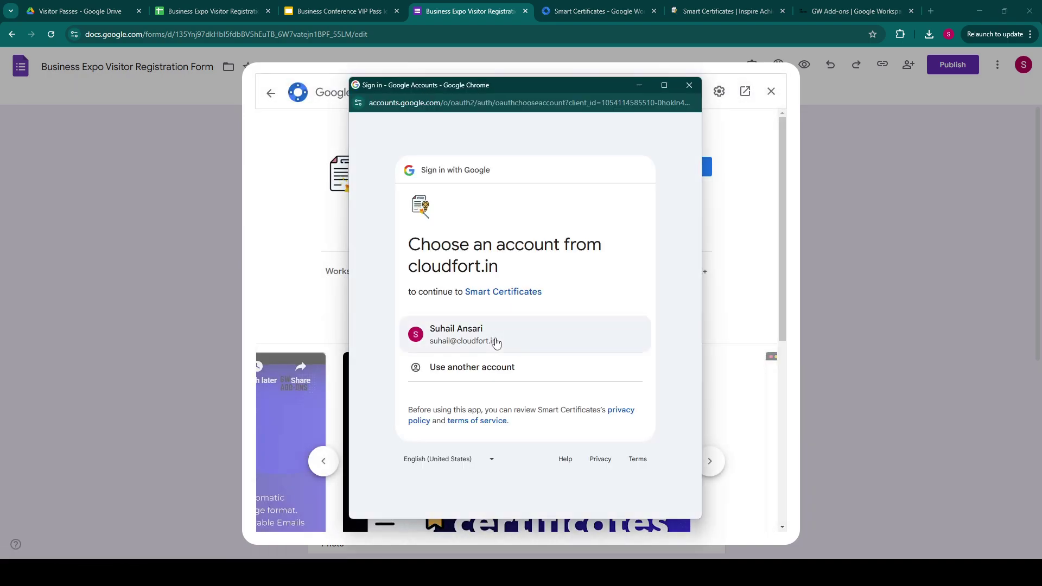
click(495, 343)
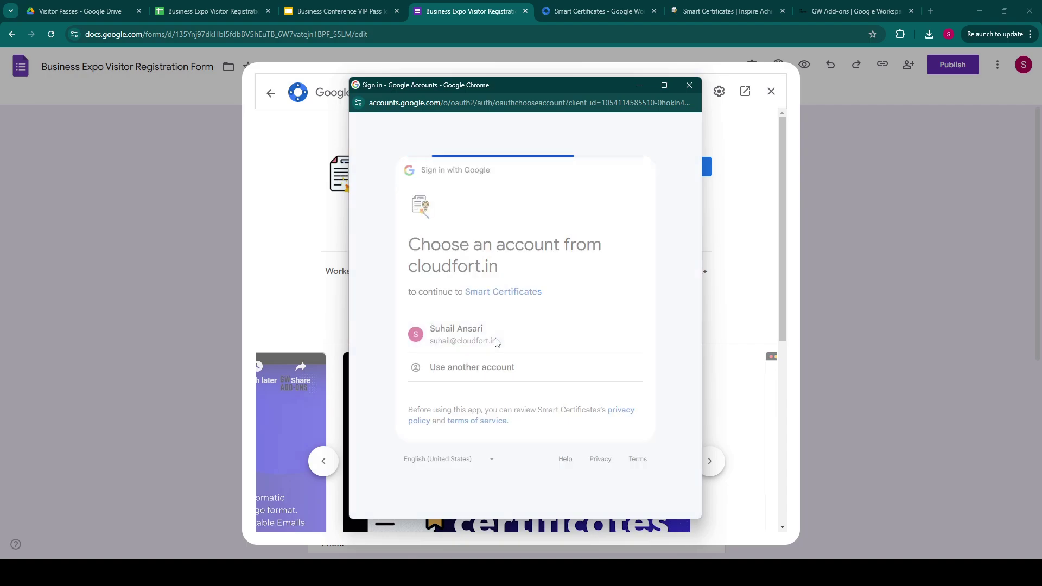
click(582, 416)
scroll(589, 413, down, 5)
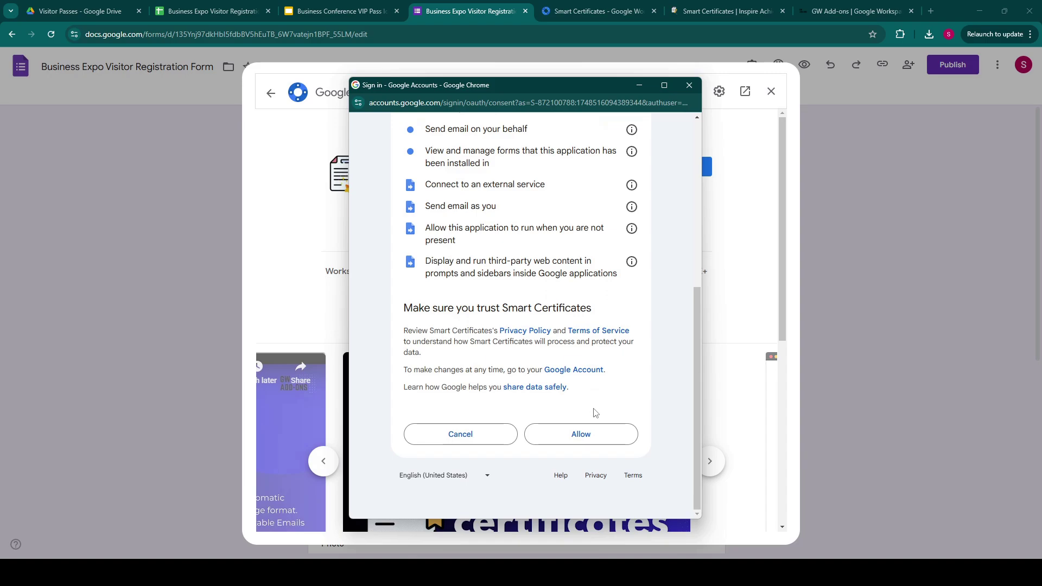
click(595, 436)
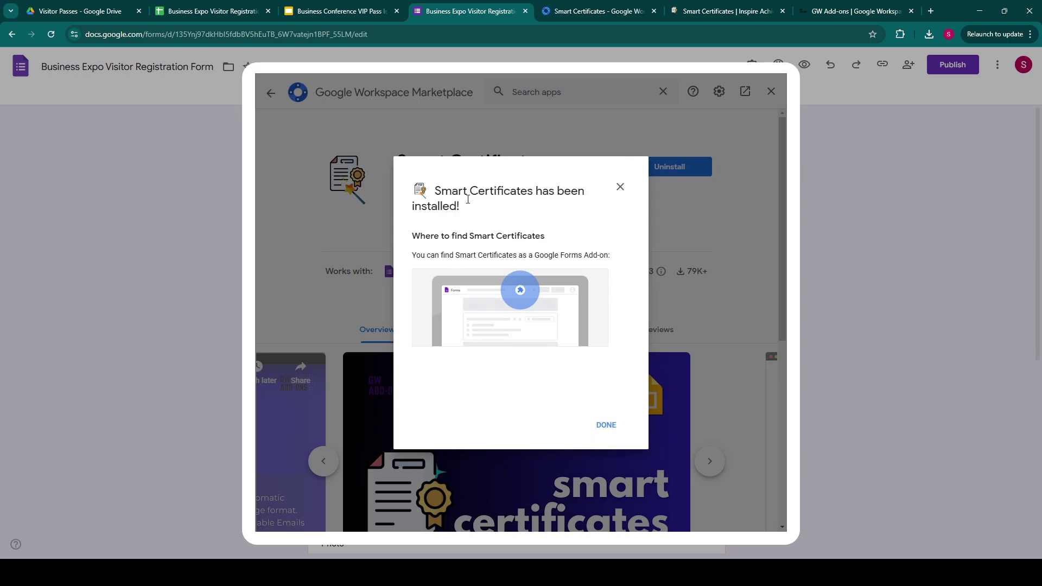
click(607, 425)
click(771, 91)
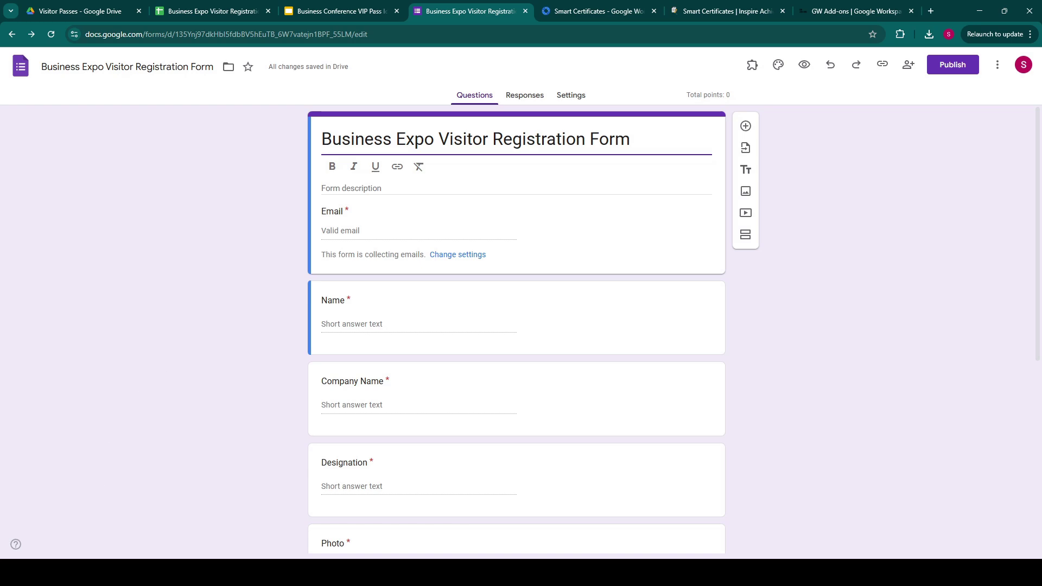
Open the Purple Business Conference VIP Pass template in Canva for editing.
mouse_move(134, 552)
click(191, 522)
scroll(350, 290, up, 10)
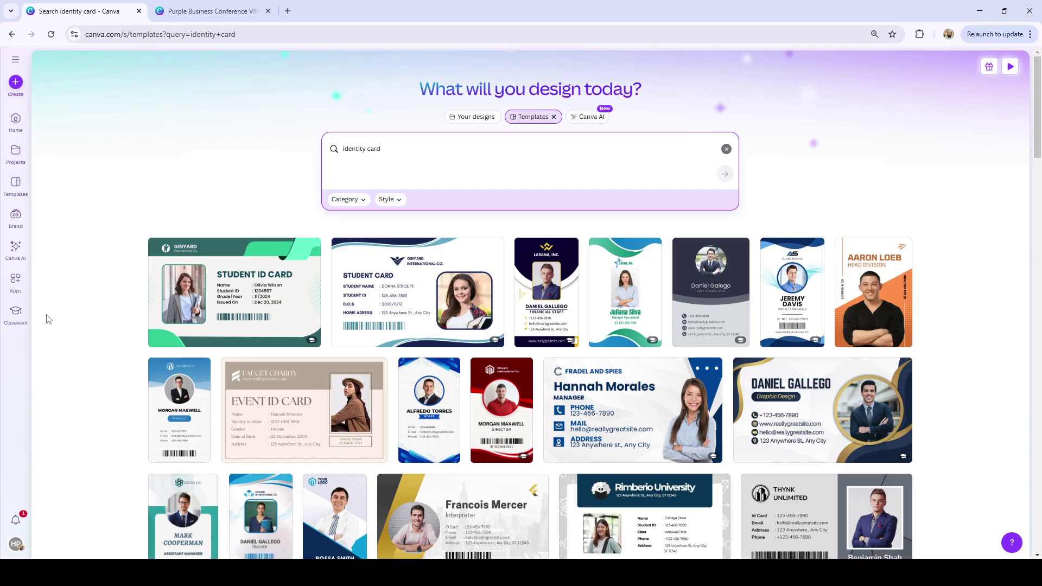
scroll(49, 320, down, 8)
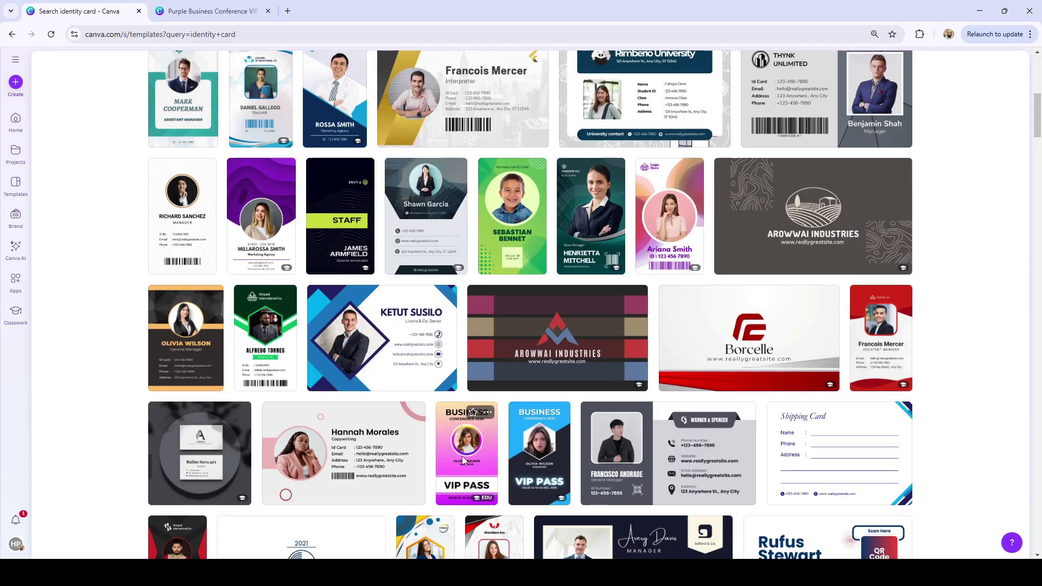
click(464, 461)
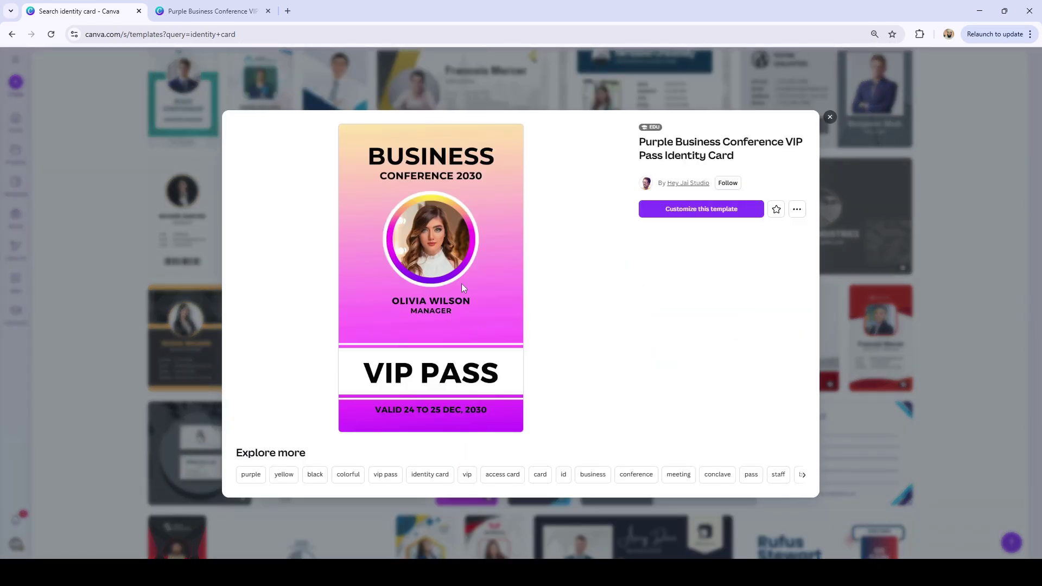
click(240, 2)
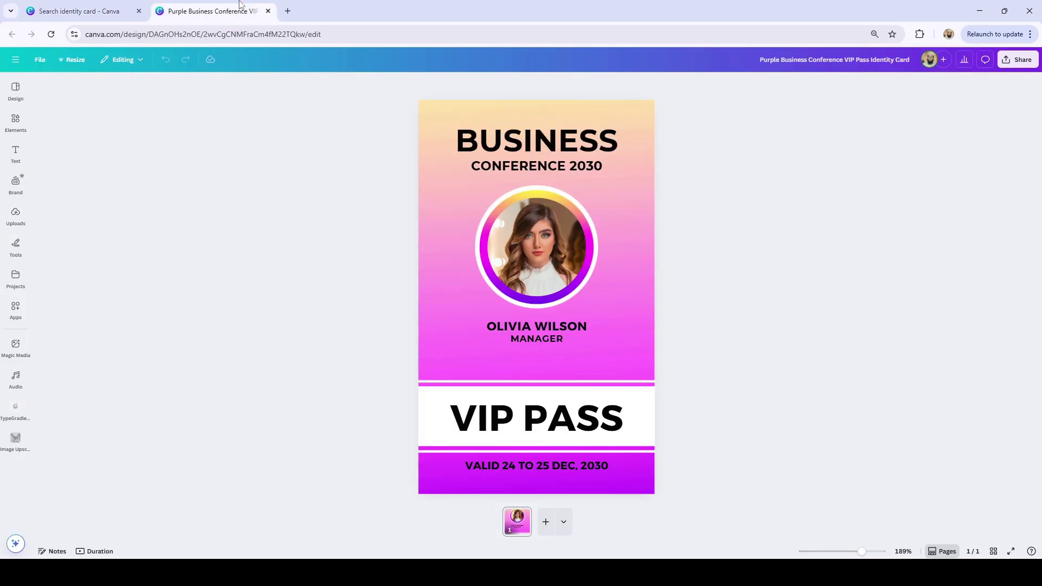
Set the design to save to Google Drive as a PPTX file.
click(1020, 63)
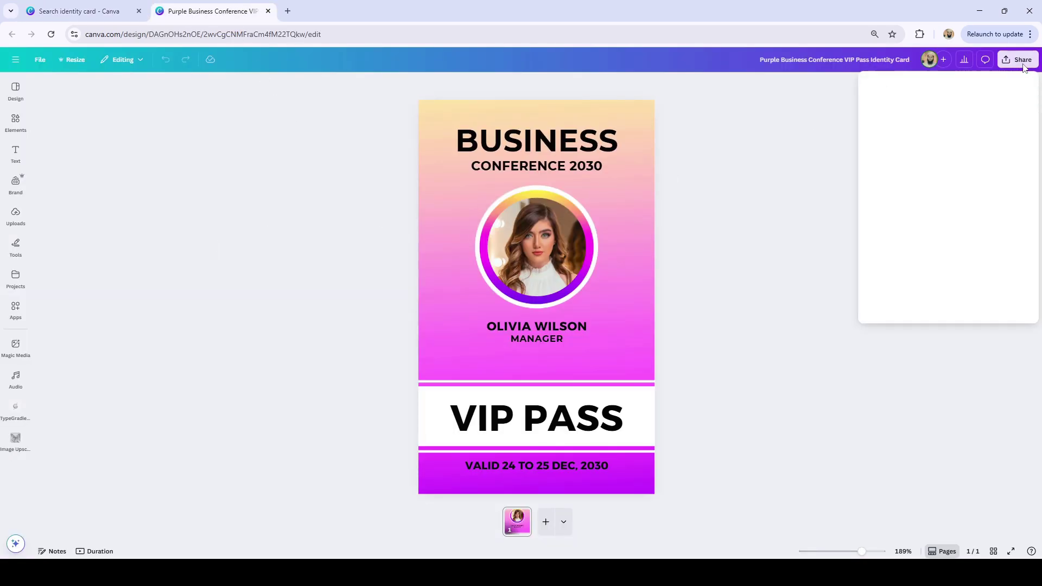
click(1011, 286)
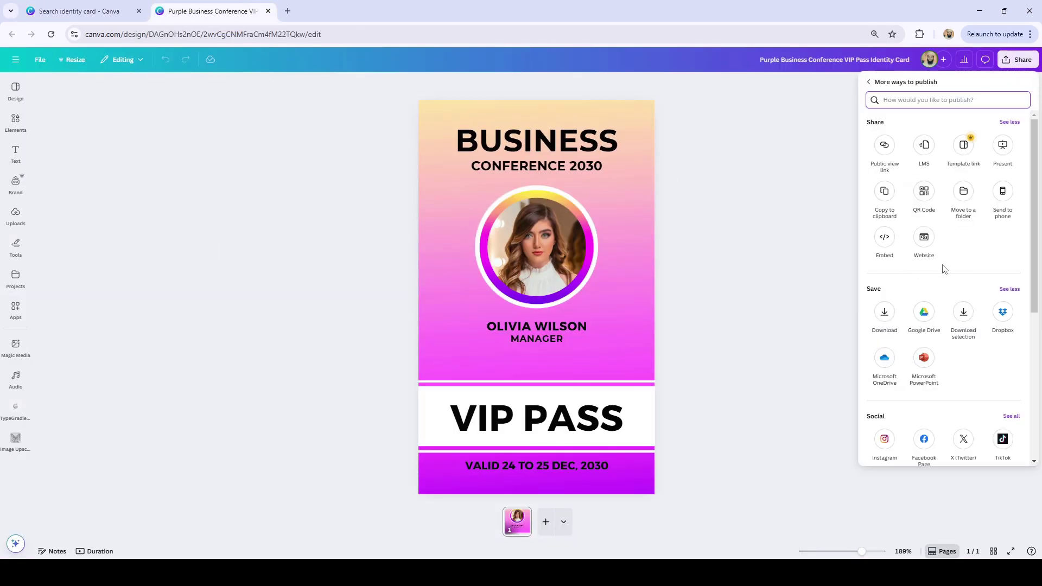
click(922, 315)
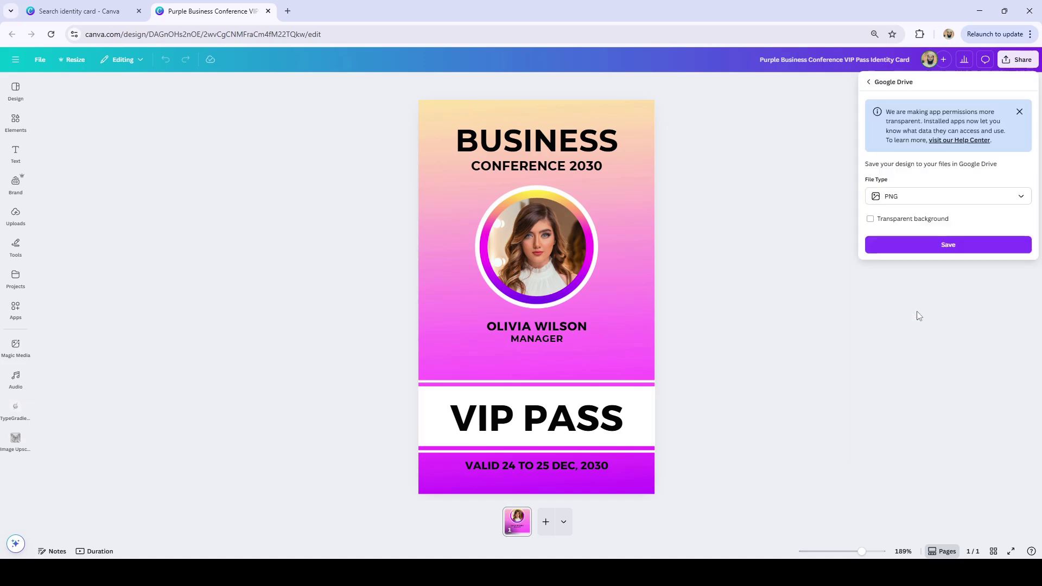
click(905, 198)
click(893, 305)
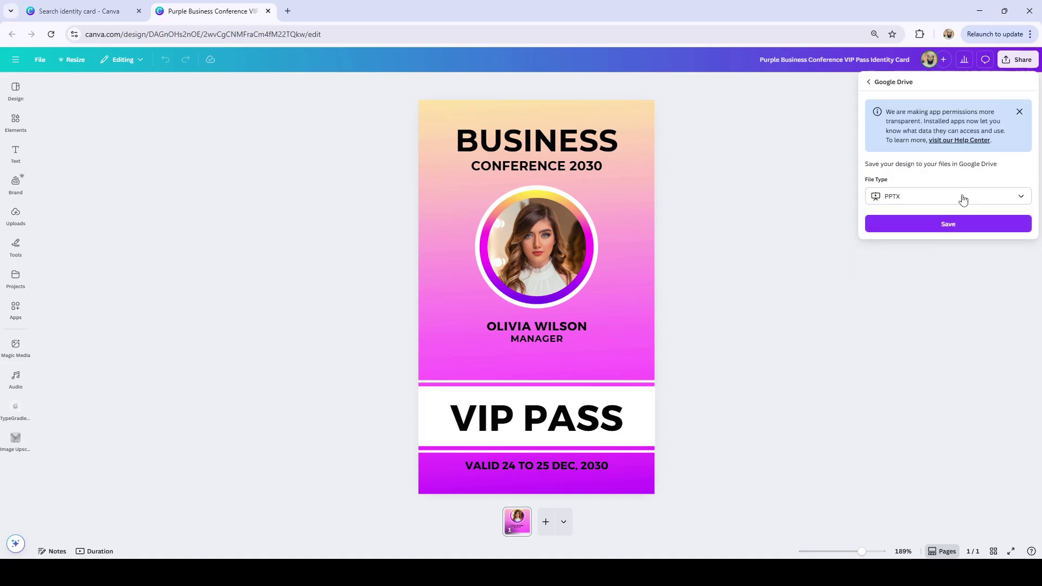
Open the Business Conference VIP Pass Identity Card from Visitor Passes in Slides.
click(978, 10)
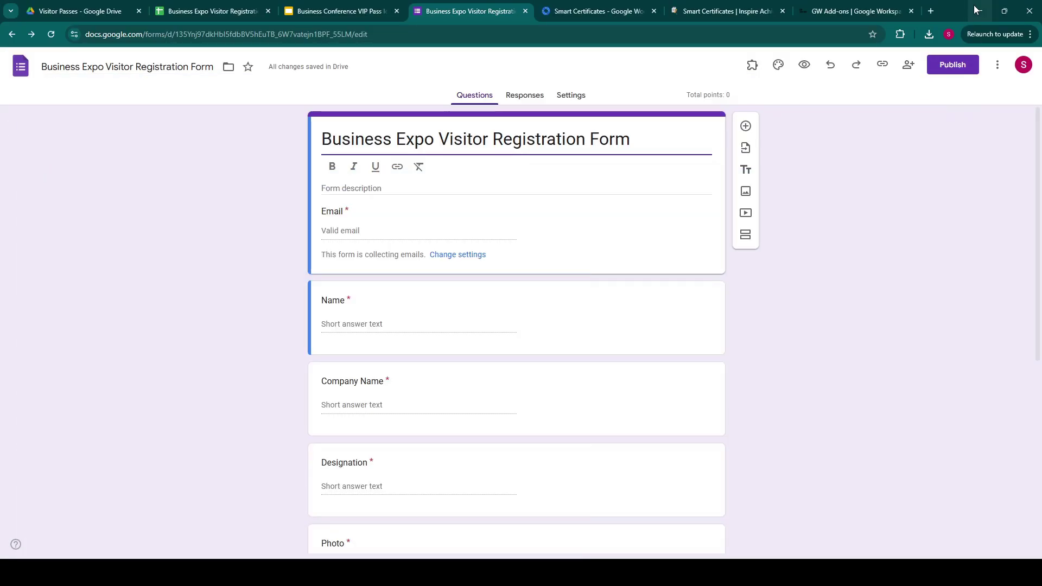
click(70, 10)
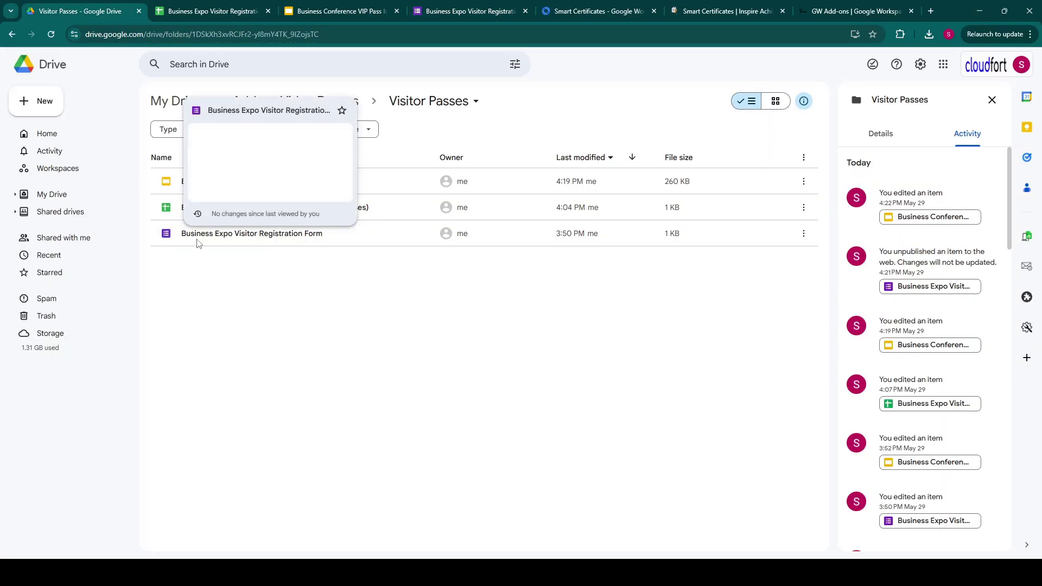
click(223, 187)
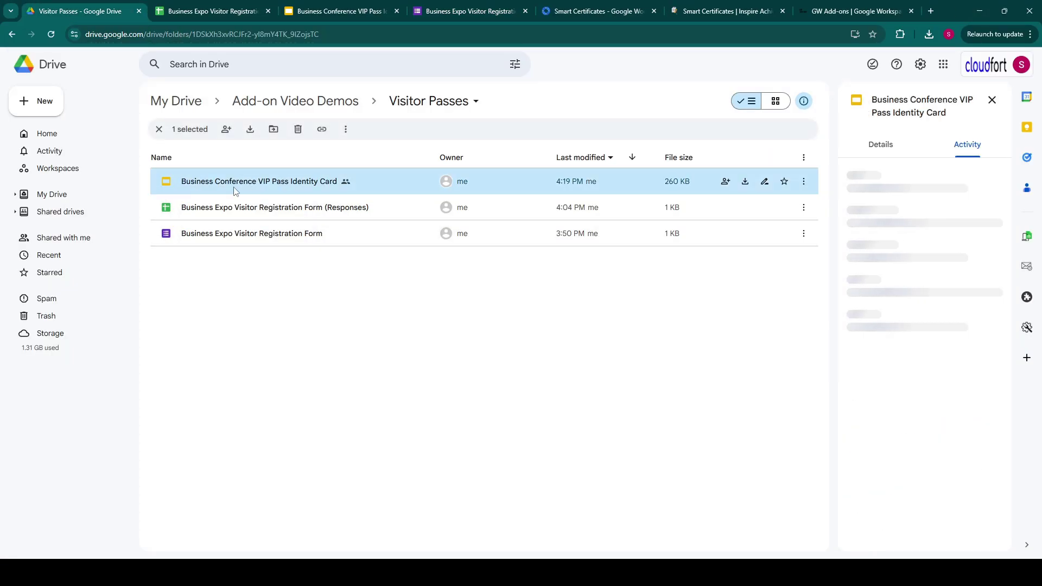
click(342, 7)
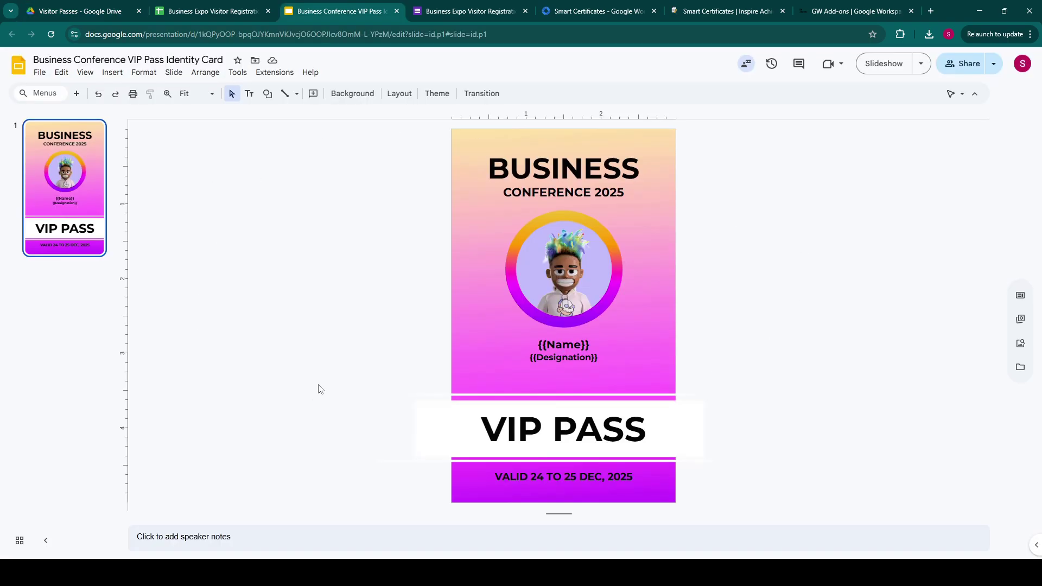
Replace the avatar photo in the ring with a smaller dark building logo from stock images.
click(568, 286)
click(274, 307)
click(1020, 346)
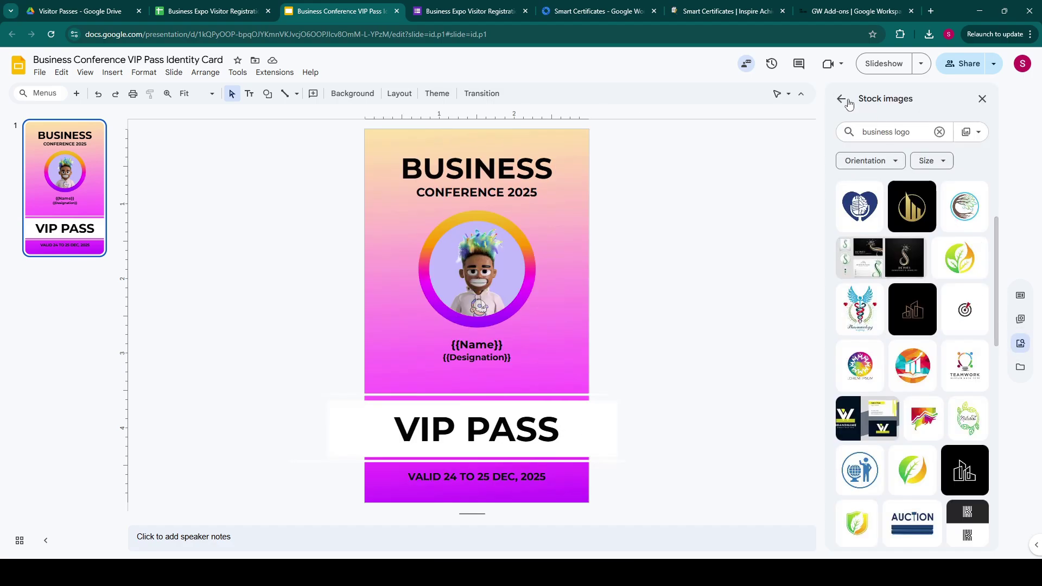
click(491, 279)
key(Delete)
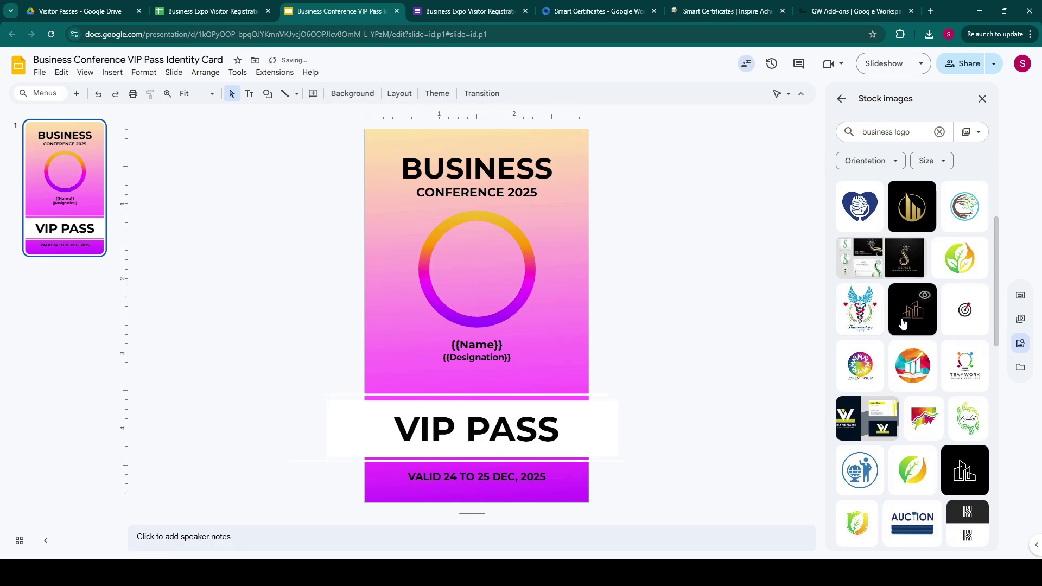
click(915, 316)
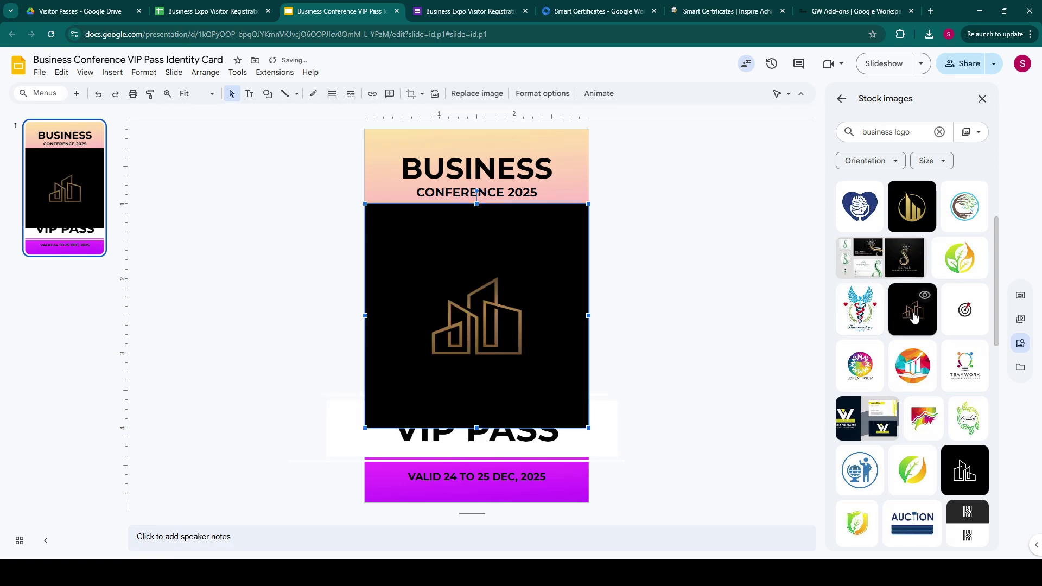
drag(589, 204, 626, 290)
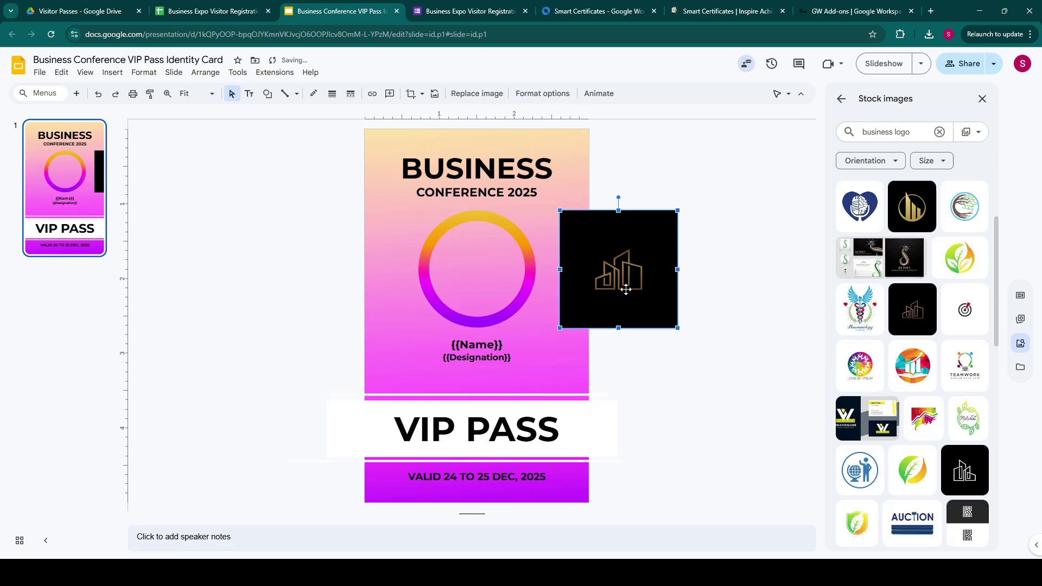
Mask the logo into an oval, then move and resize it inside the gradient ring.
click(422, 94)
mouse_move(434, 114)
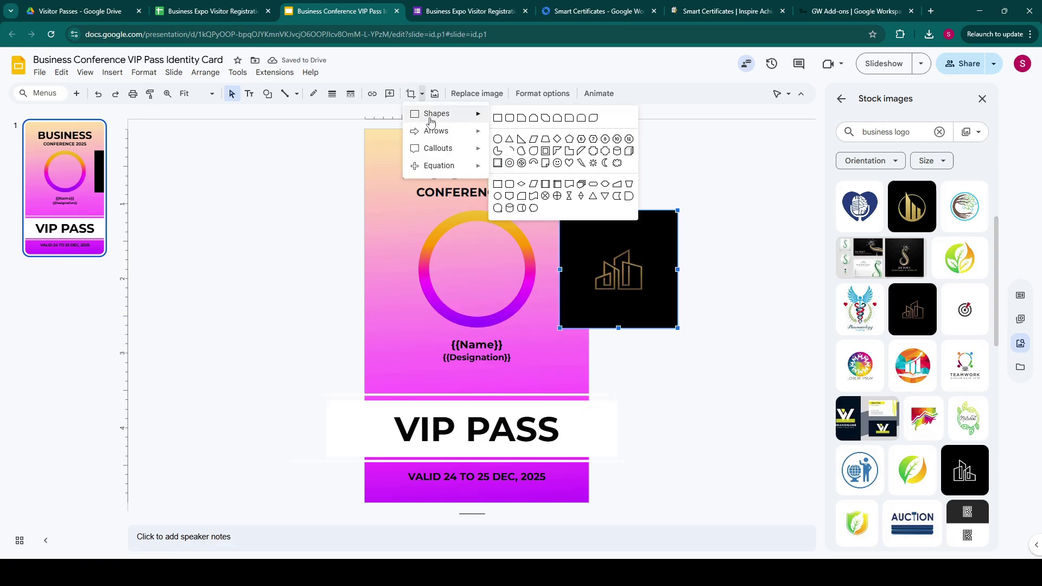
click(498, 140)
drag(674, 213, 529, 218)
click(729, 263)
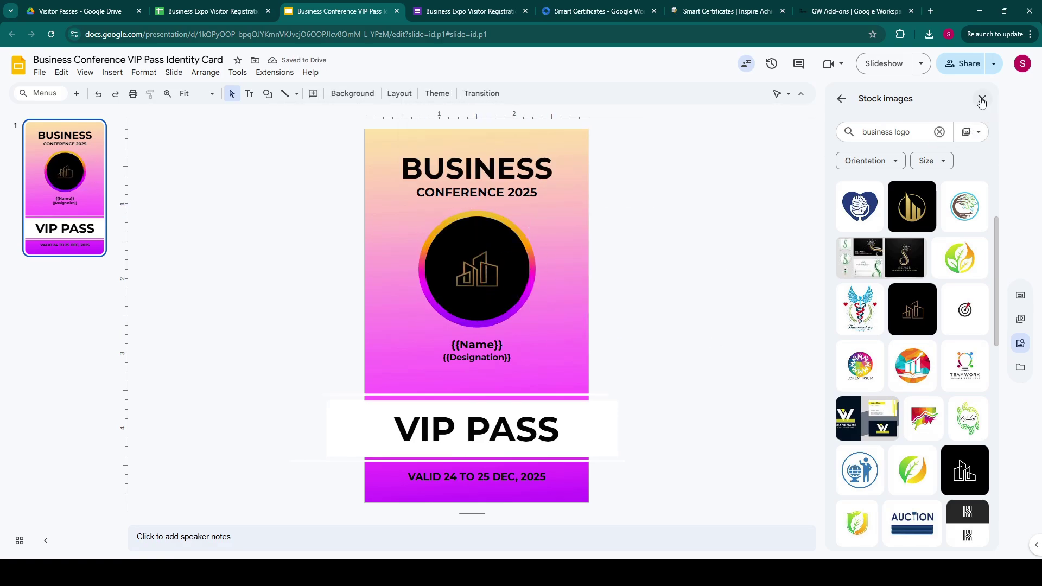
click(983, 98)
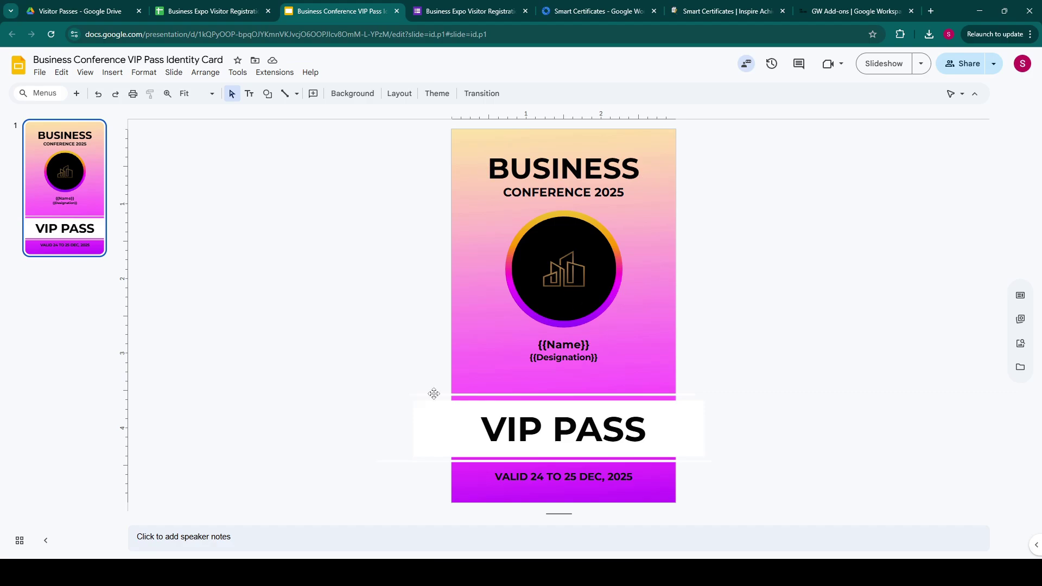
Check the {{Name}} and {{Designation}} text boxes on the pass, then go back to the form.
click(552, 345)
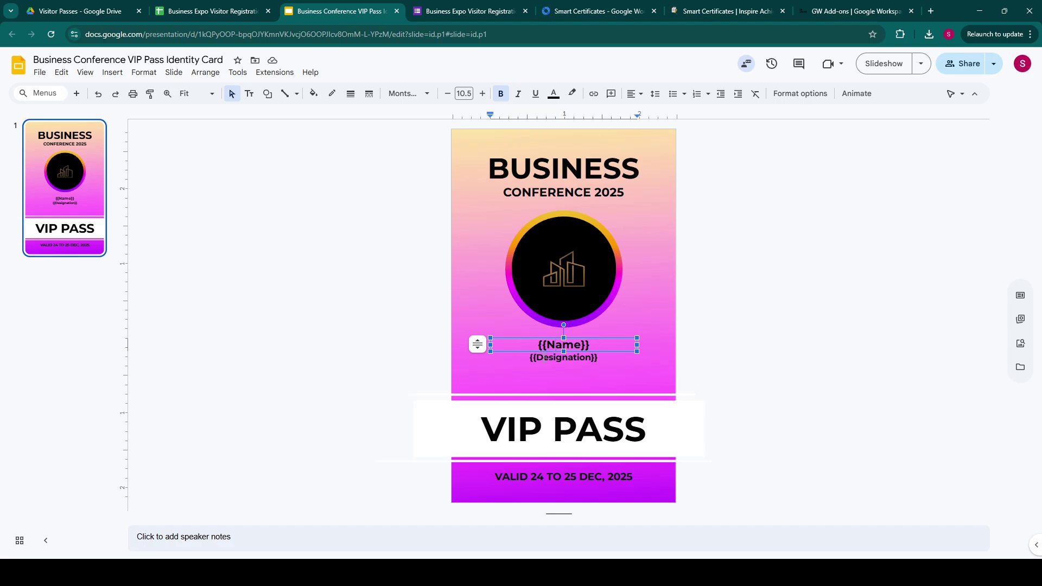
click(545, 357)
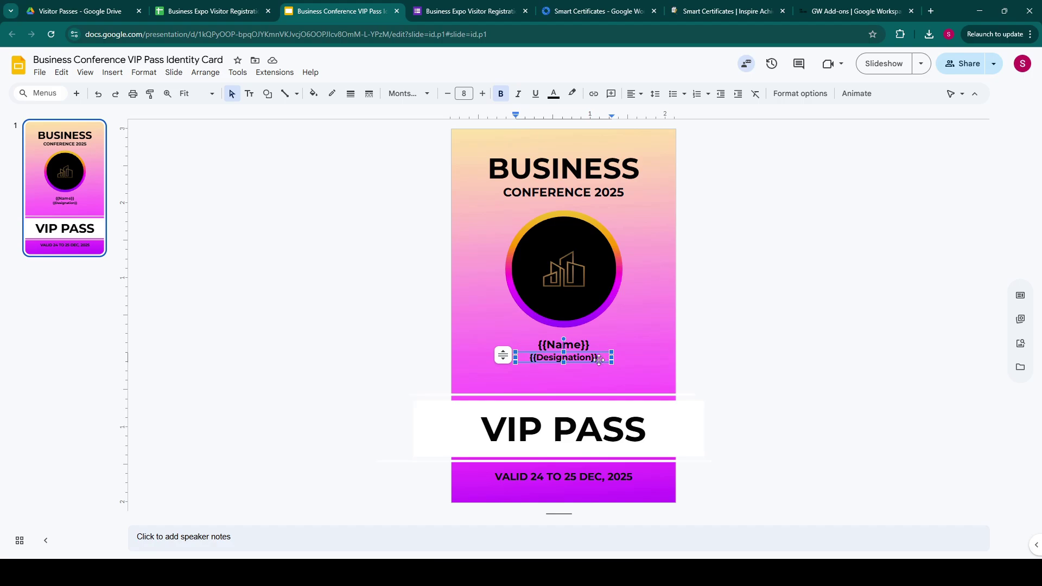
click(806, 369)
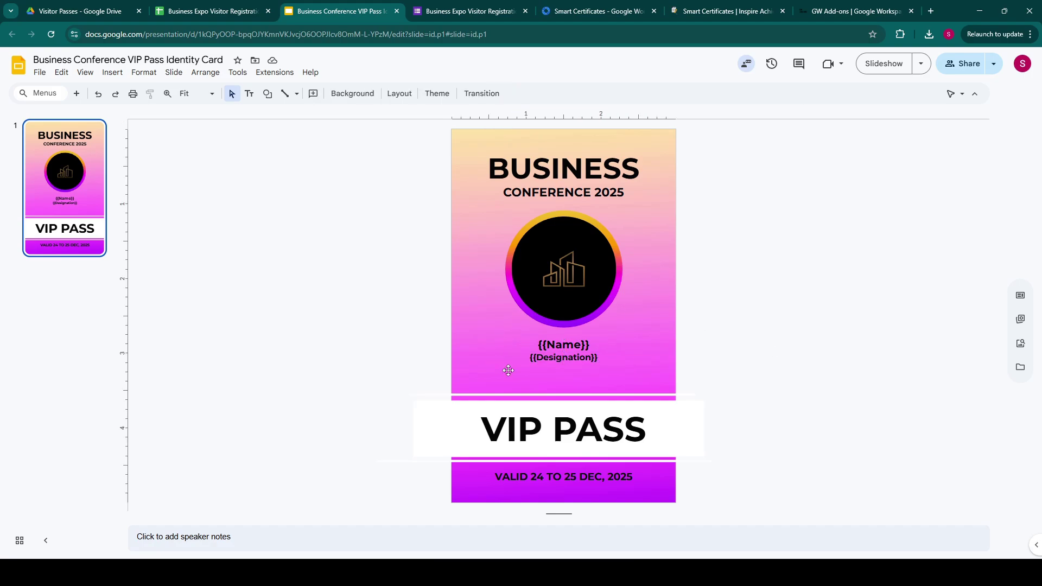
click(464, 5)
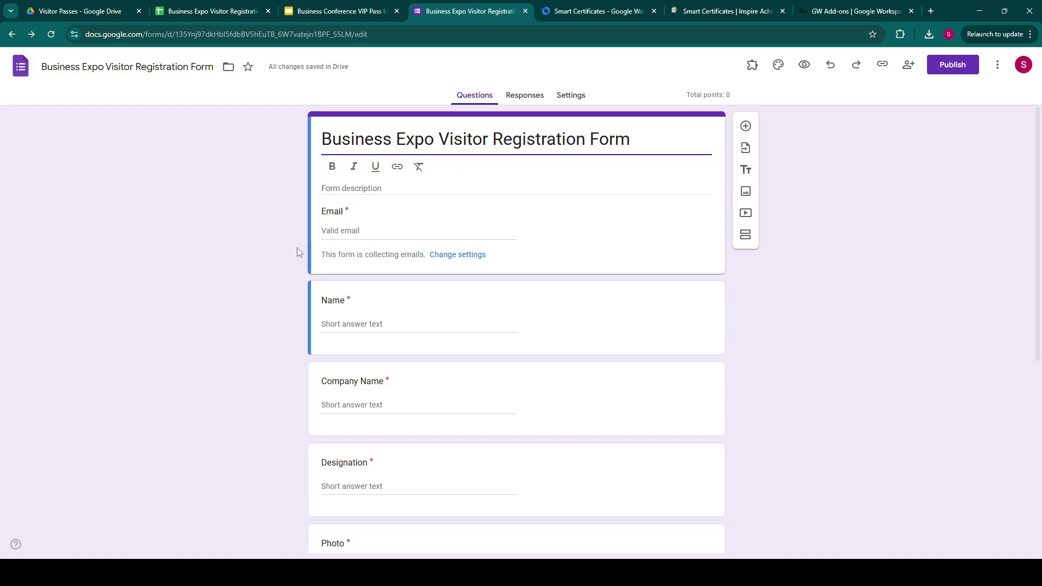
scroll(257, 261, down, 1)
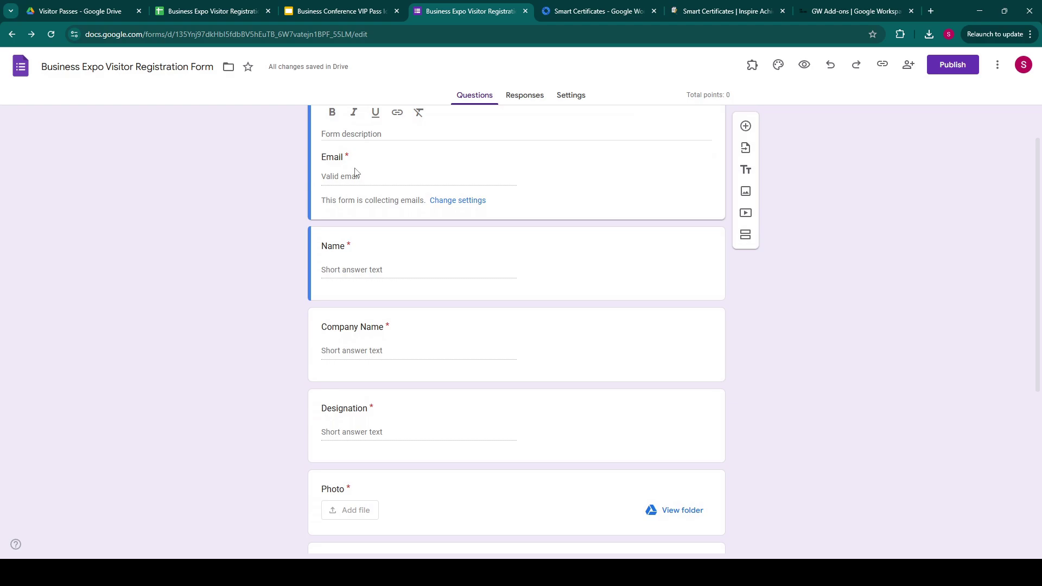
scroll(374, 304, down, 3)
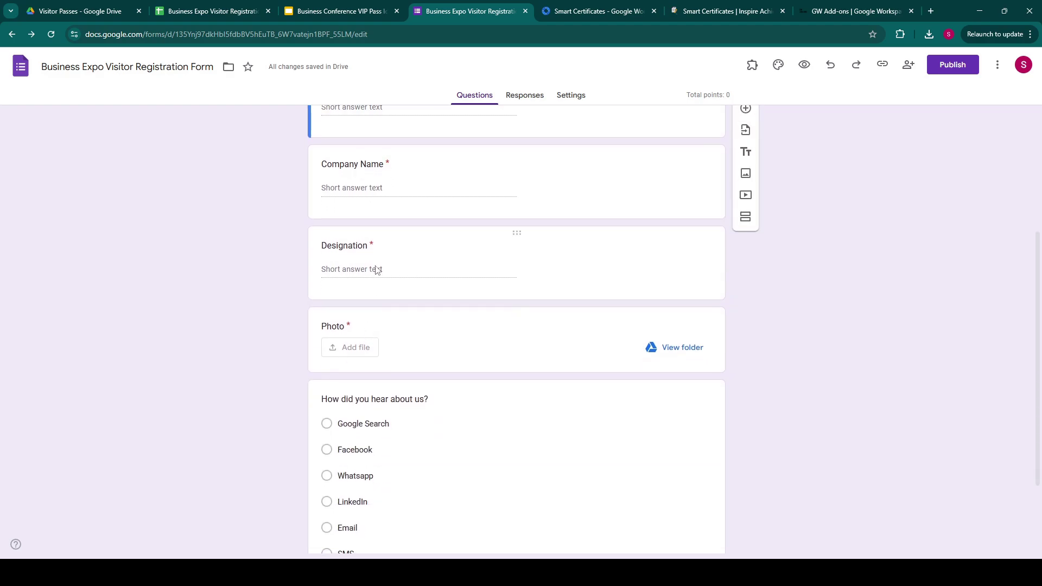
scroll(377, 270, down, 2)
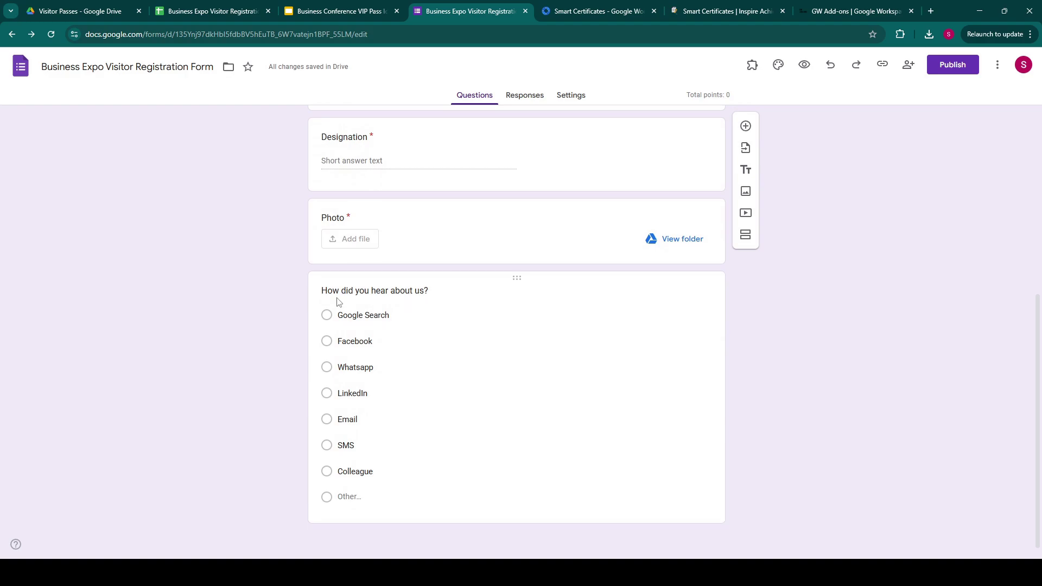
Launch Smart Certificates from Add-ons and open Edit Configuration to review the Prepare Form step.
click(752, 65)
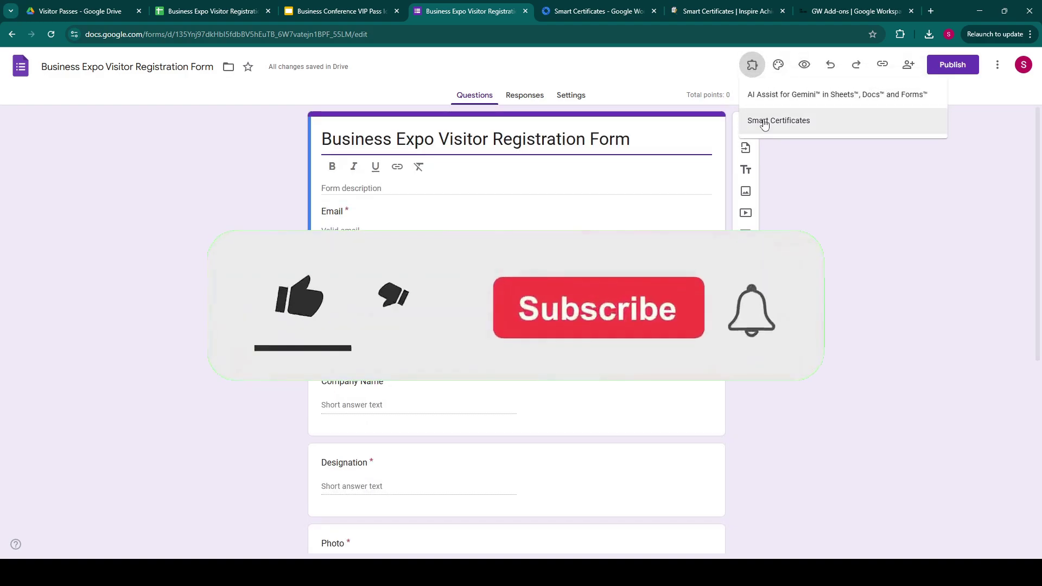
click(764, 122)
click(482, 112)
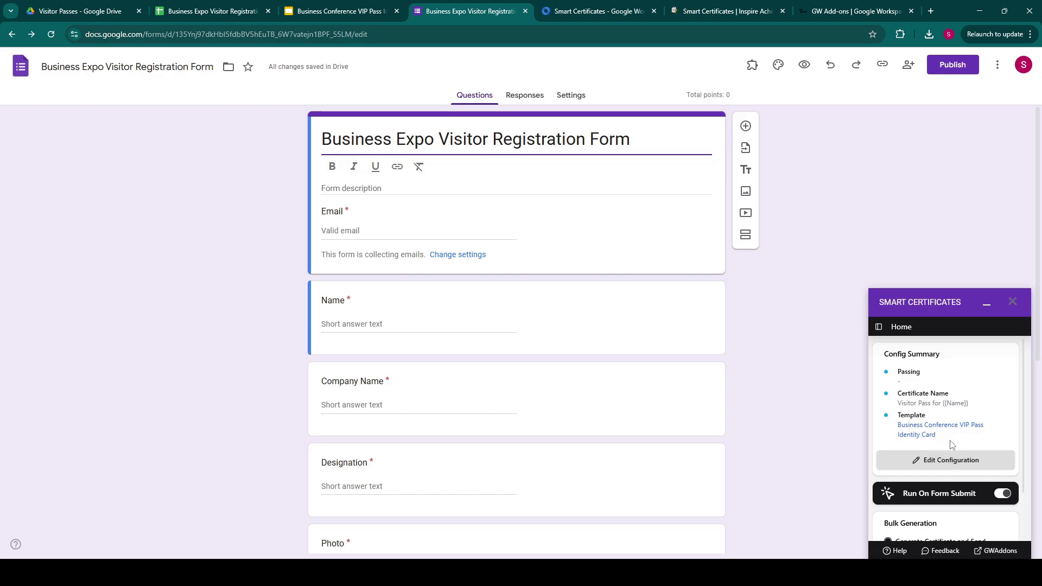
click(931, 465)
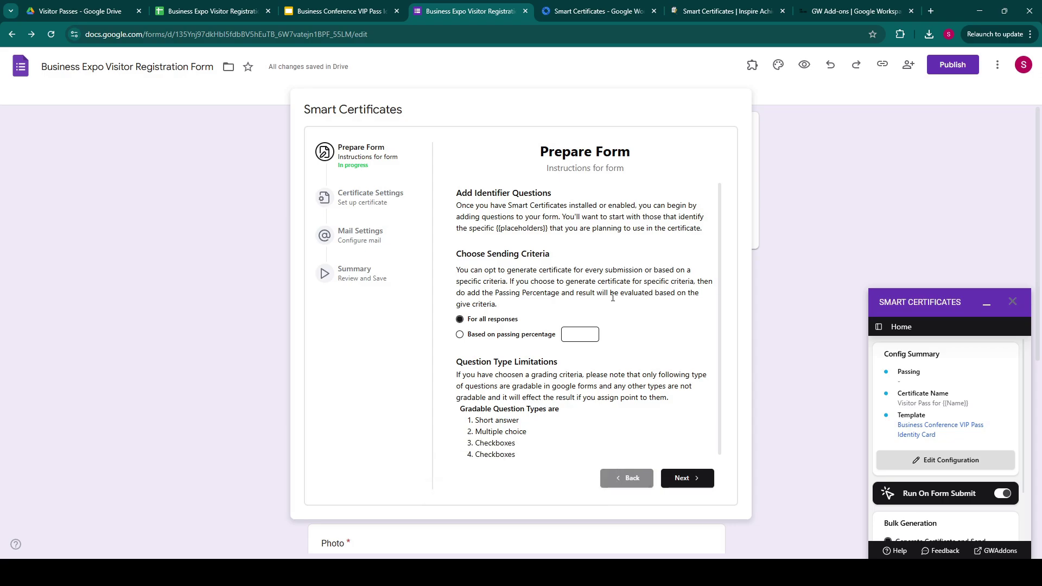
drag(455, 190, 558, 308)
Move to Certificate Settings and search Drive for a 'business expo' template.
click(557, 308)
click(683, 480)
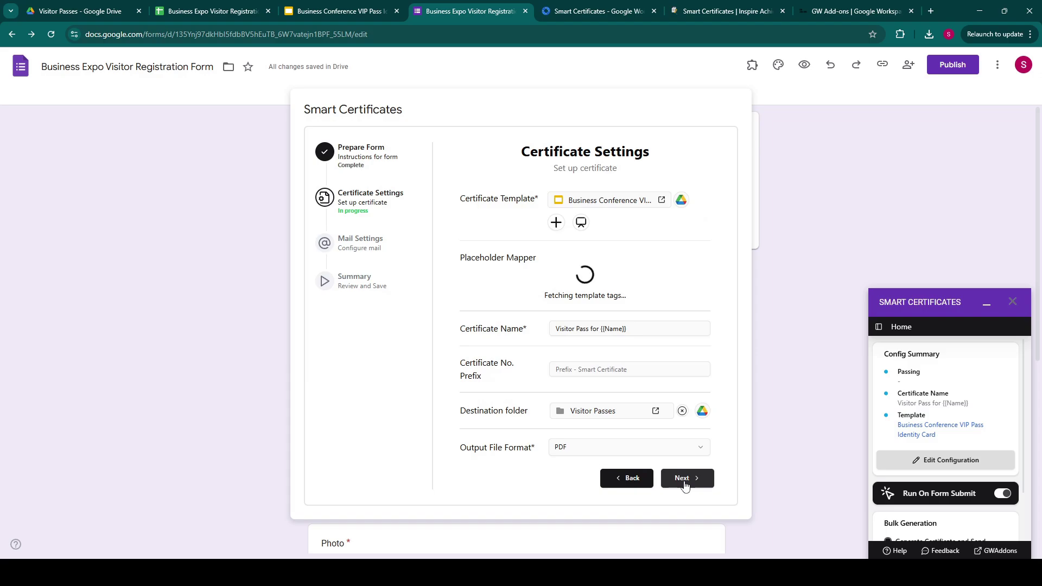
click(681, 200)
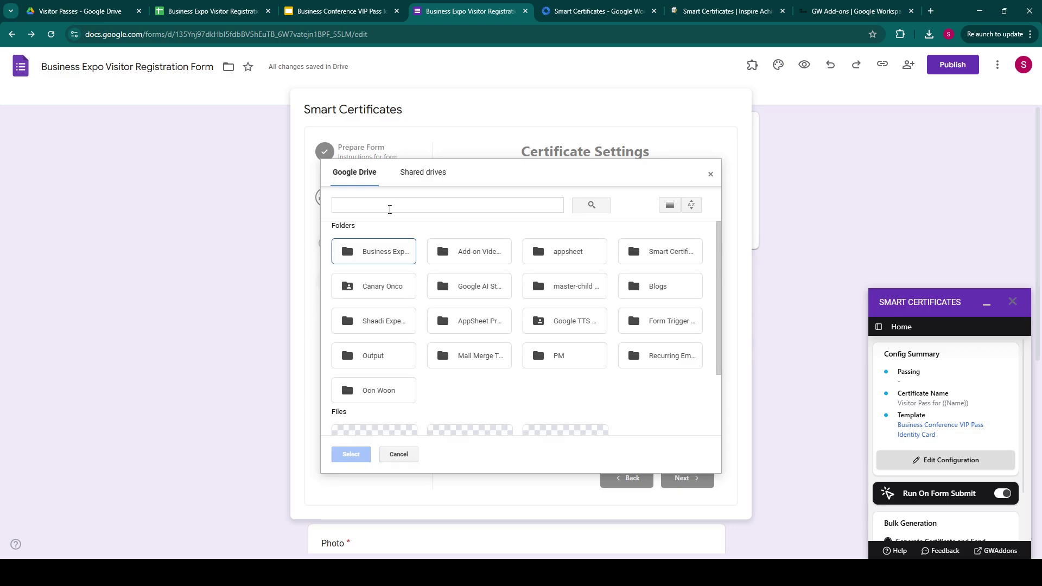
click(390, 210)
text(busine)
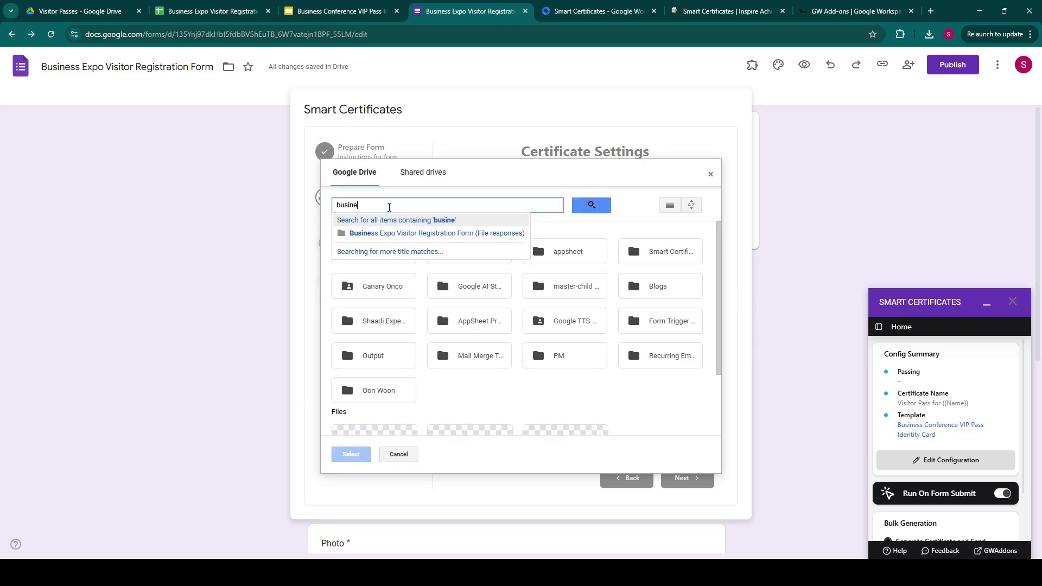
text(ss expo)
key(Return)
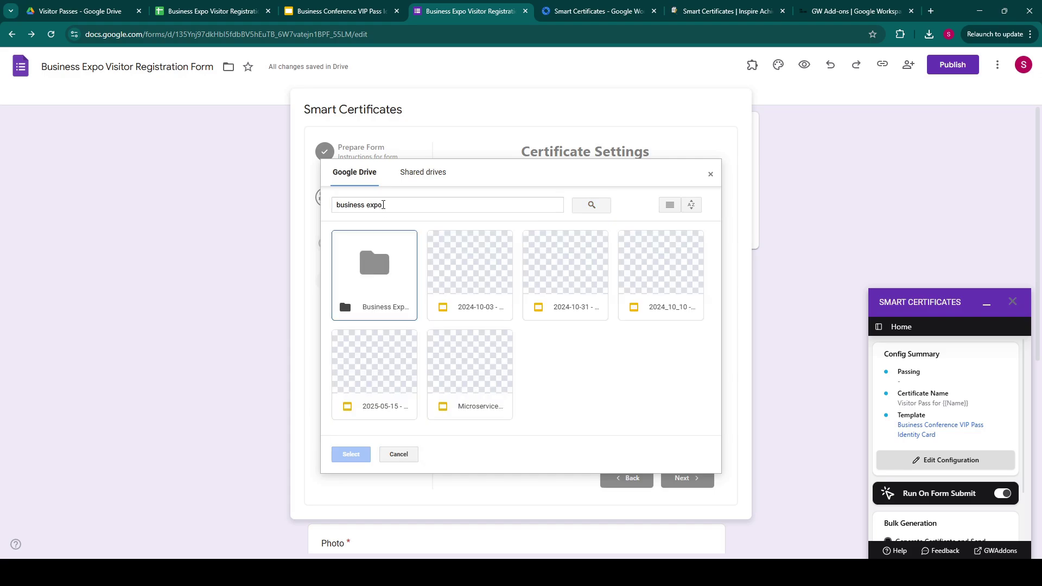
Search 'business conference' instead, select the VIP Pass presentation, and compare its placeholders in Slides.
double_click(375, 205)
text(conference)
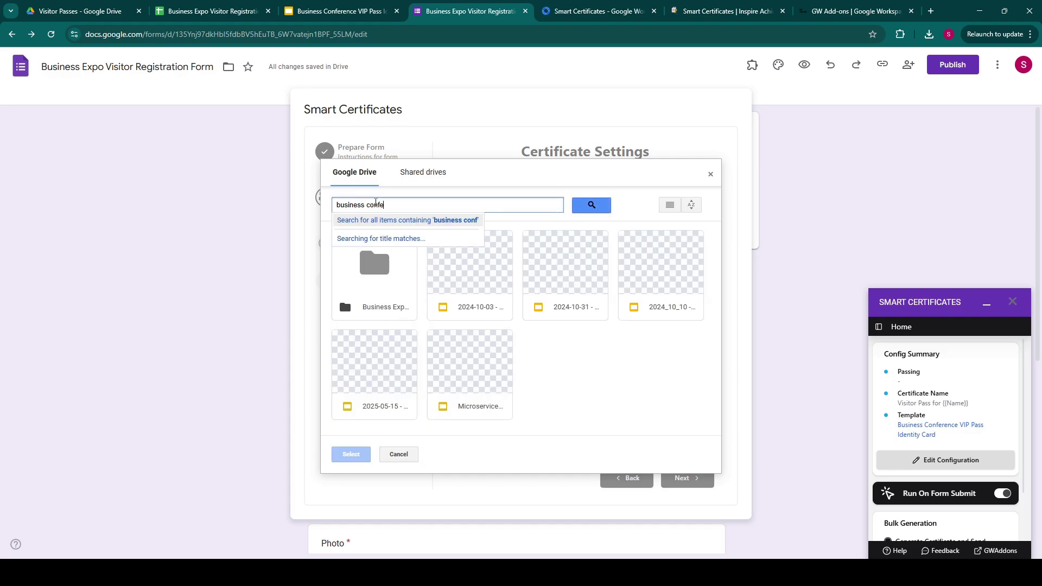
key(Return)
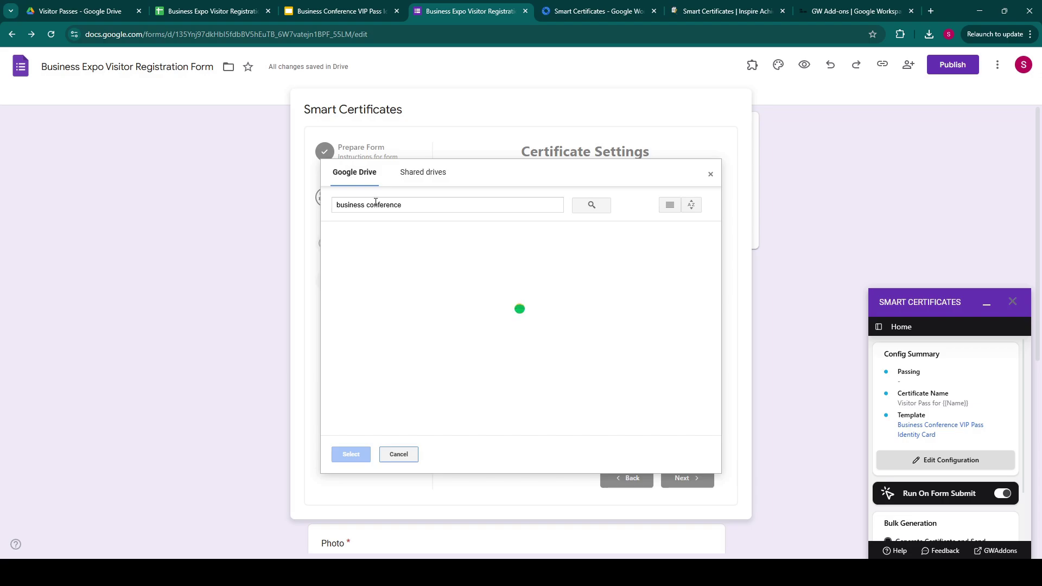
click(374, 307)
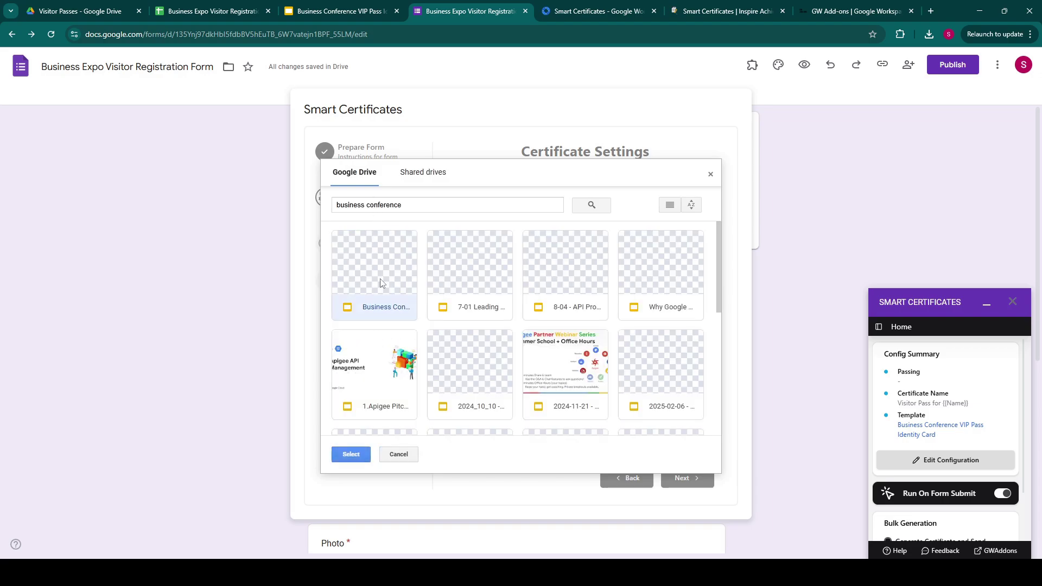
click(350, 451)
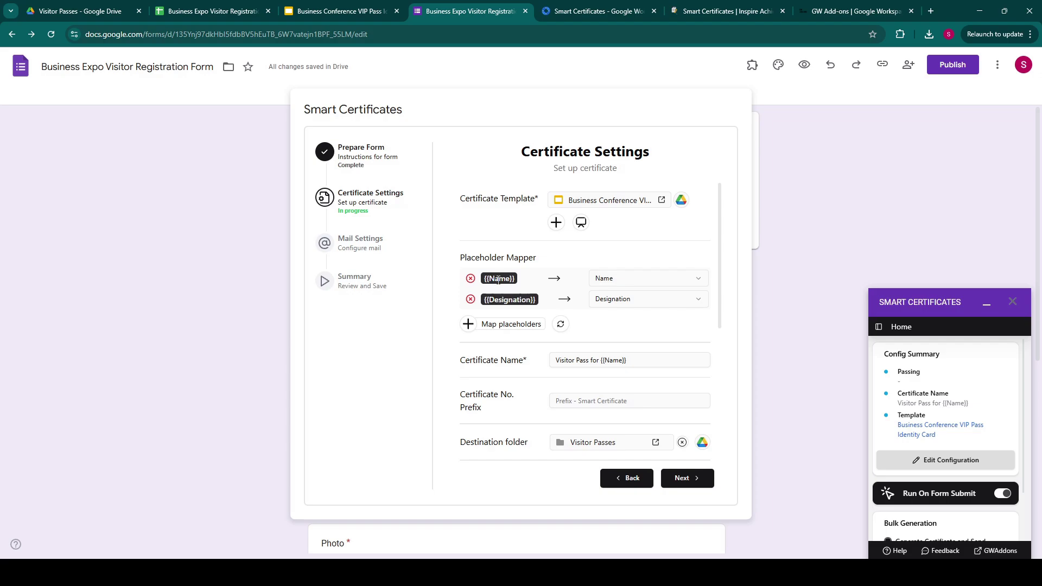
click(336, 11)
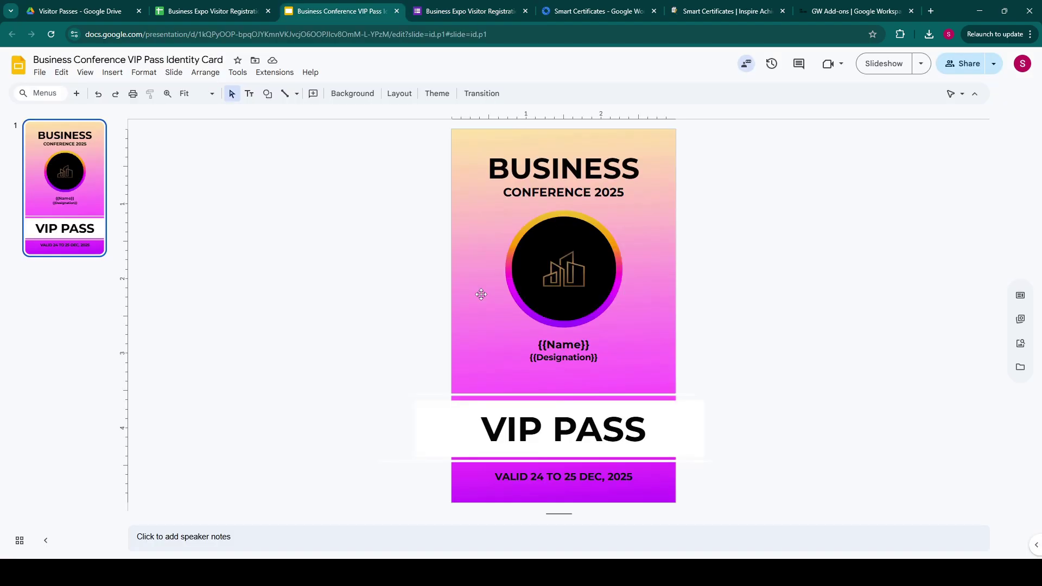
click(422, 11)
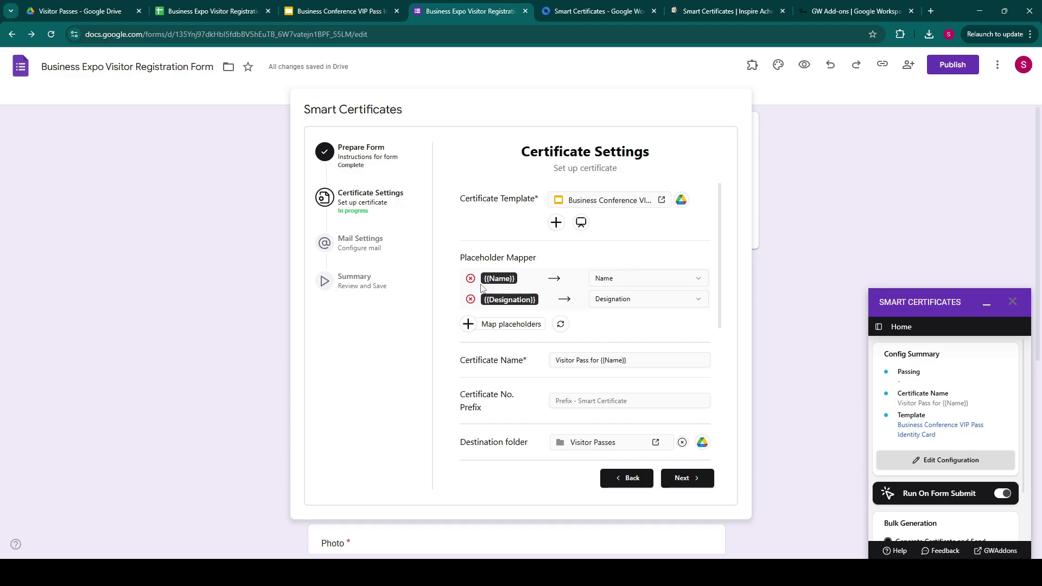
Keep {{Name}} mapped to the Name question and {{Designation}} to Designation.
click(653, 283)
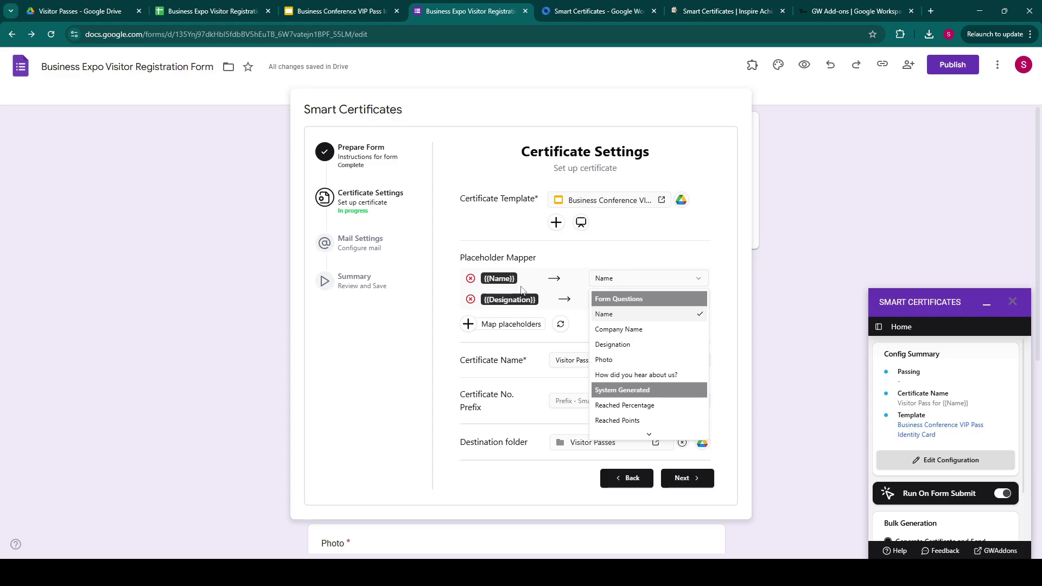
click(609, 314)
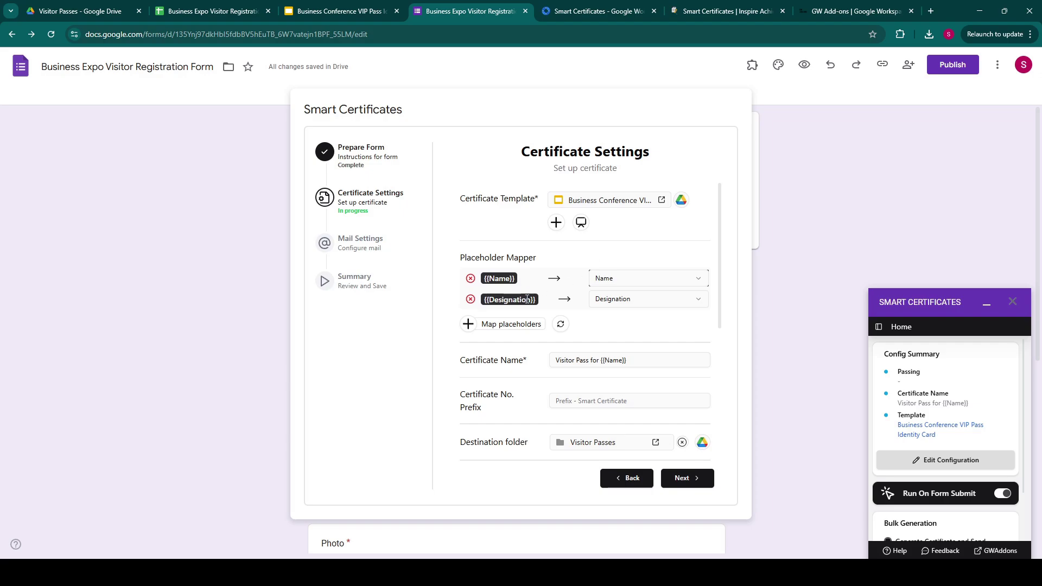
click(596, 305)
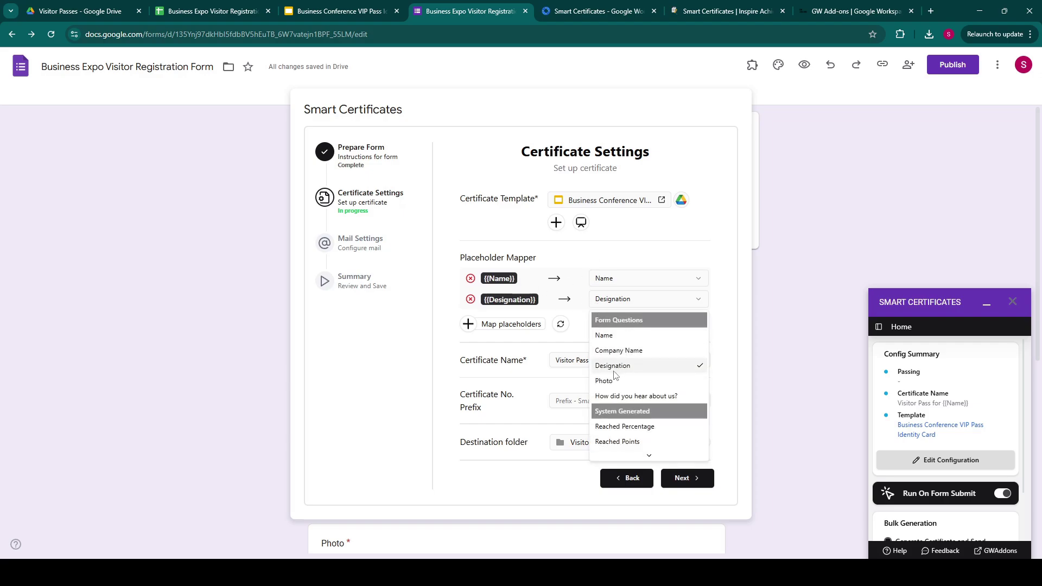
scroll(617, 377, down, 2)
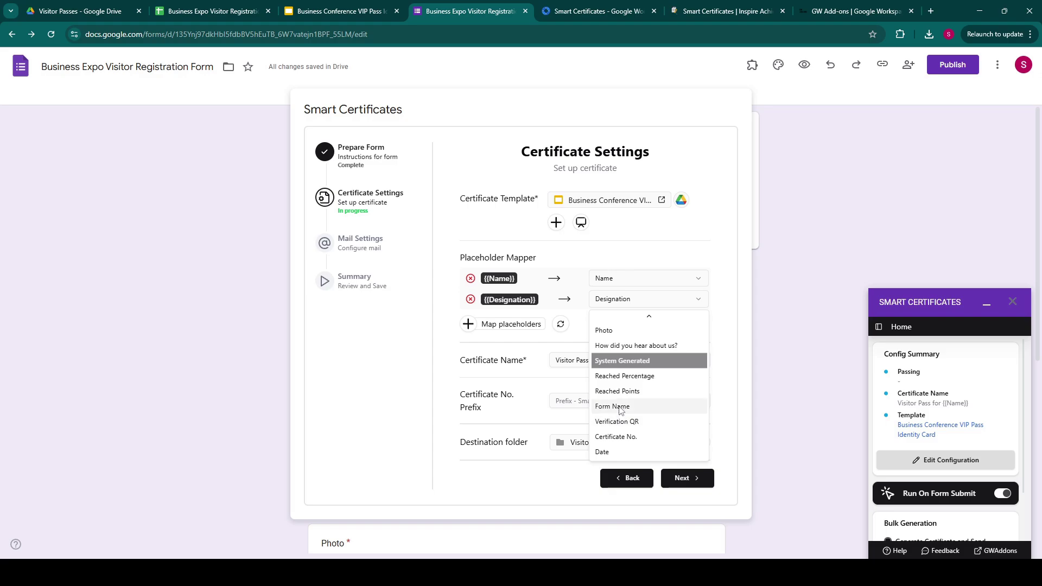
click(696, 239)
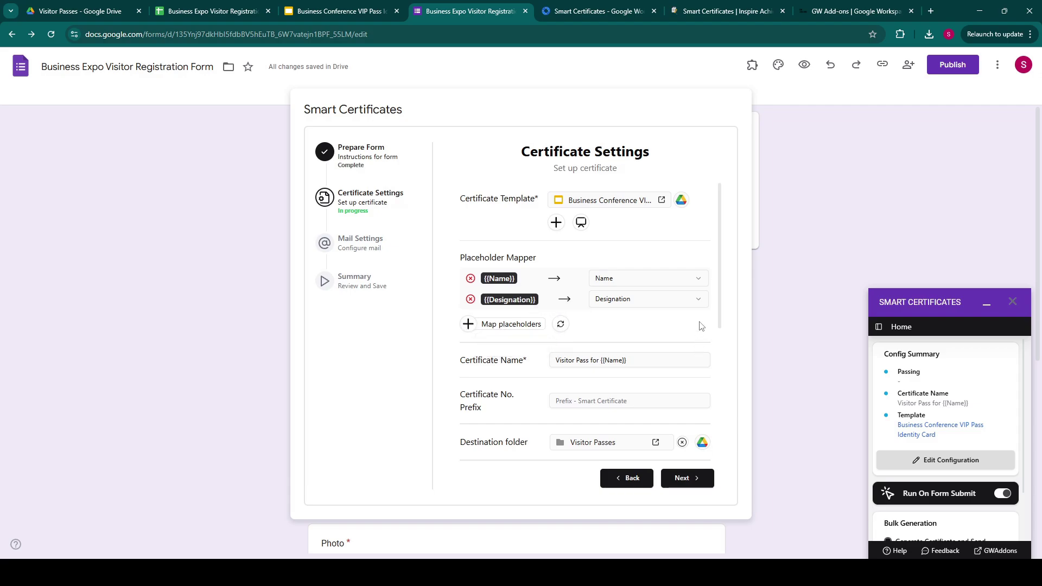
scroll(701, 326, down, 2)
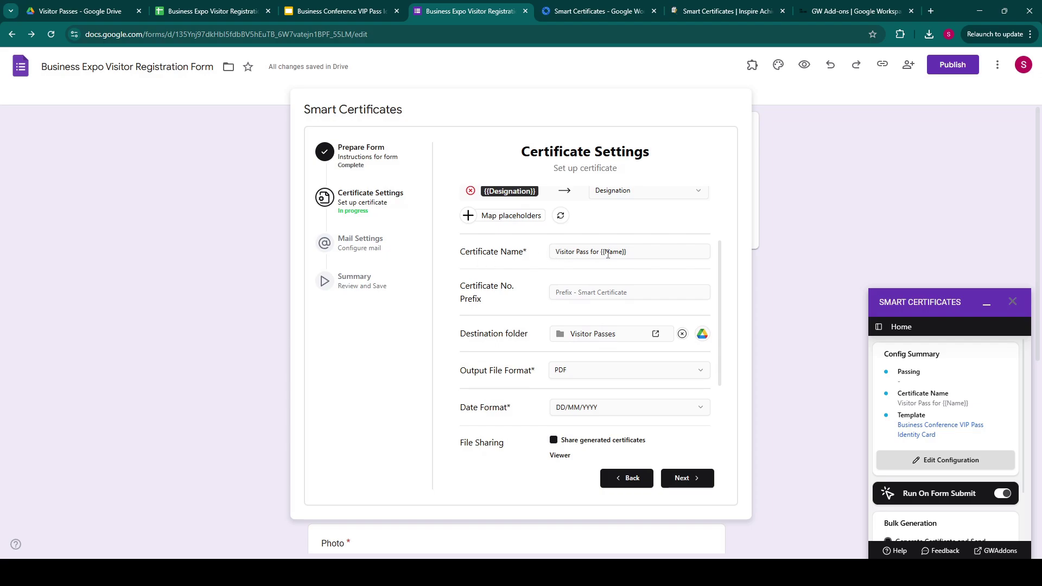
Check the 'Visitor Pass for {{Name}}' file name and the Visitor Passes destination folder.
drag(601, 251, 627, 253)
click(628, 253)
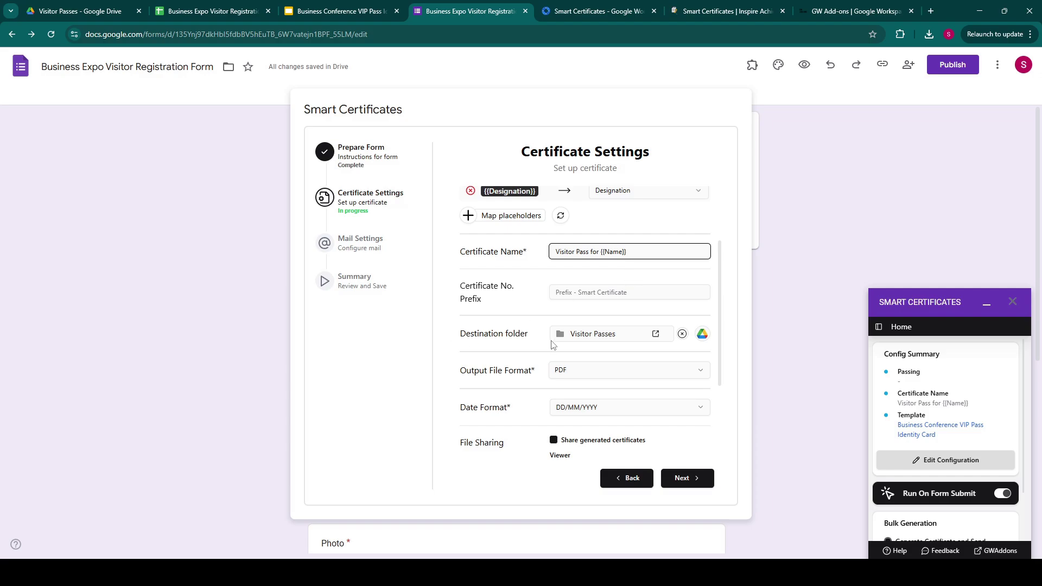
click(597, 335)
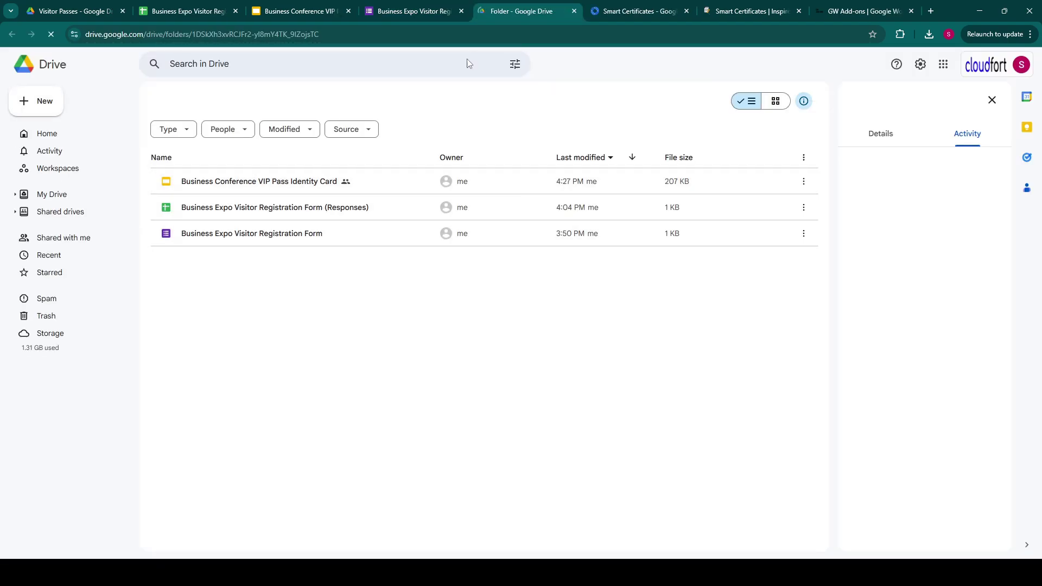
click(410, 11)
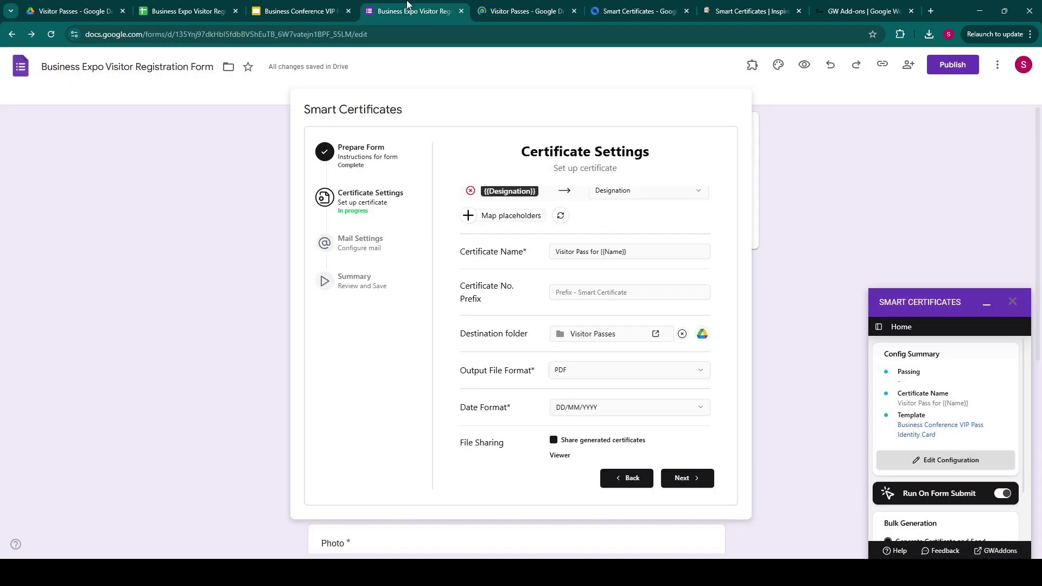
Keep PDF as the output format and DD/MM/YYYY as the date format.
click(586, 372)
click(583, 372)
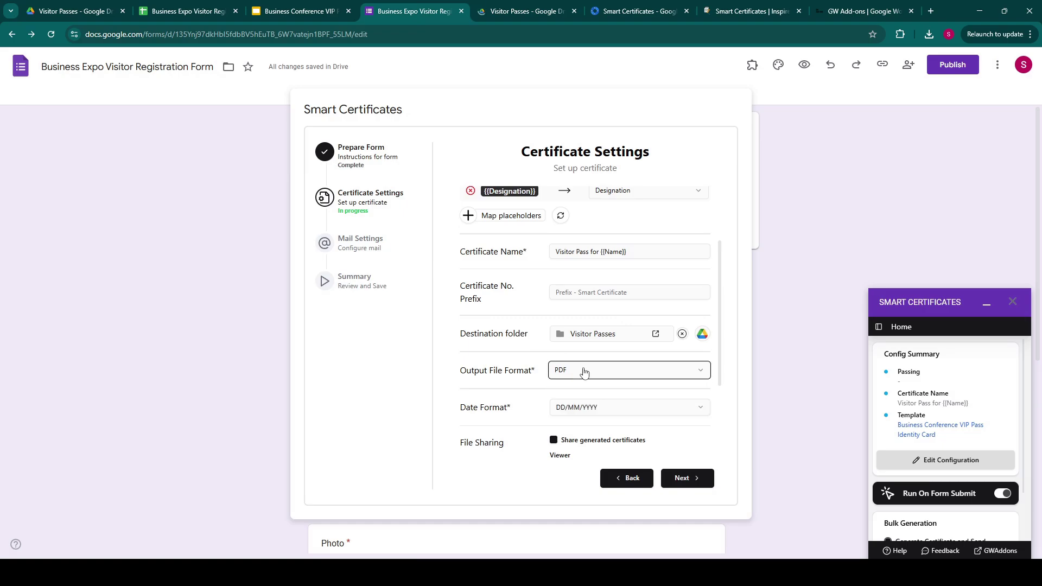
click(595, 416)
click(596, 415)
scroll(476, 380, down, 2)
scroll(476, 380, down, 1)
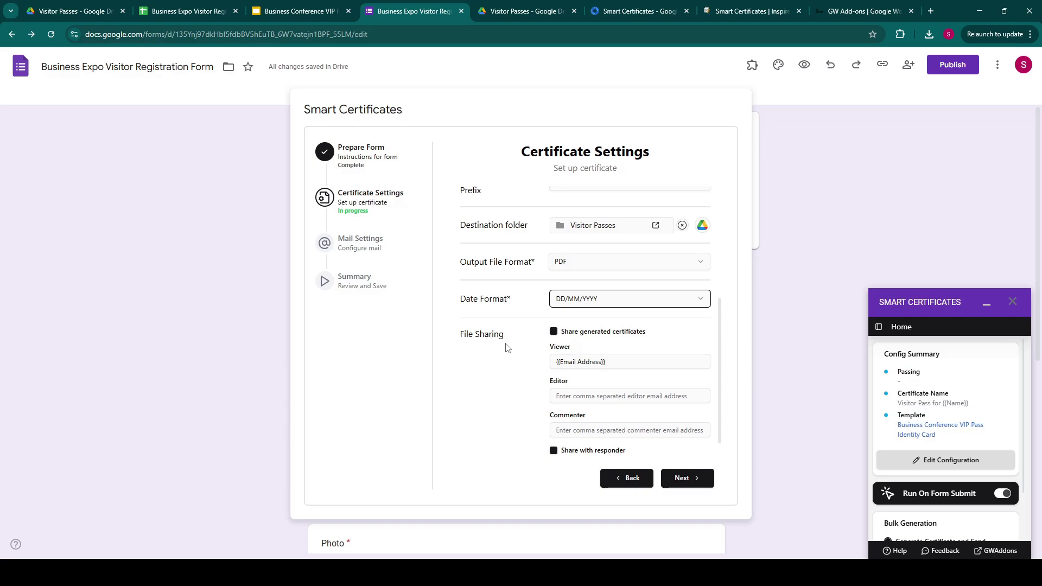
scroll(535, 339, down, 1)
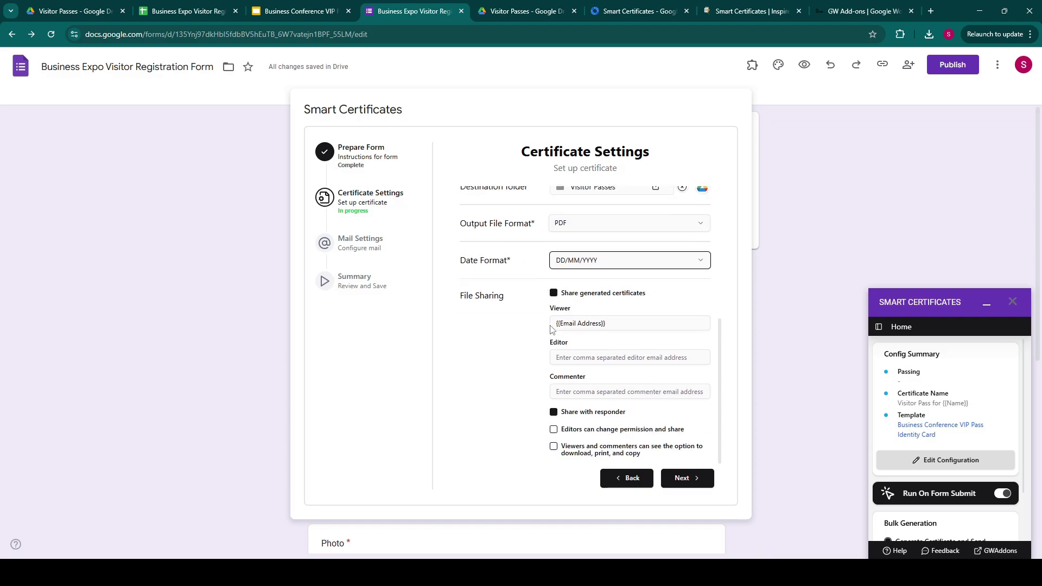
Keep sharing generated passes on and change the Viewer entry to {{Email}}.
click(554, 294)
click(553, 446)
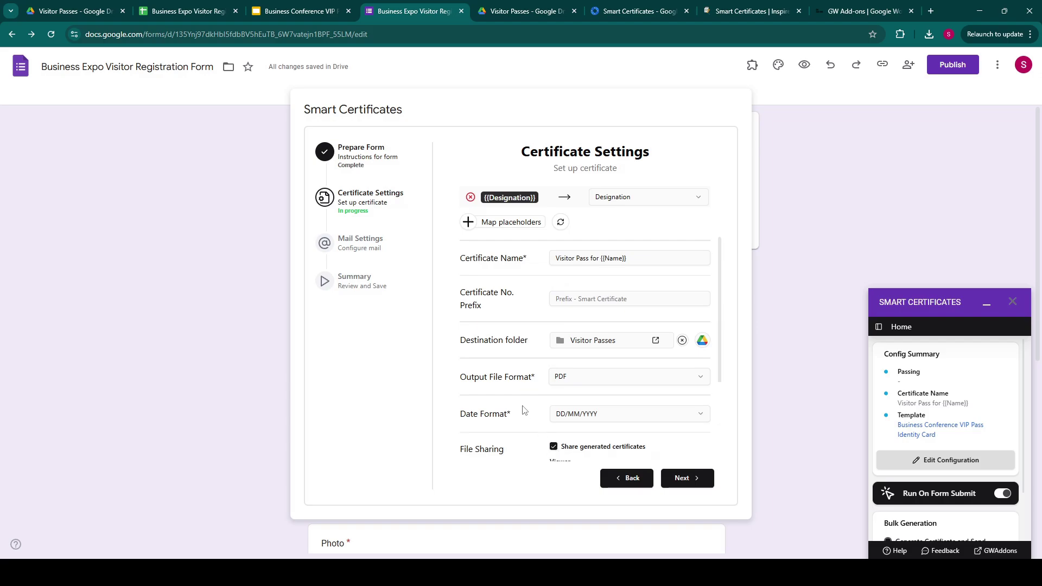
scroll(524, 410, down, 3)
drag(556, 322, 608, 324)
click(615, 324)
double_click(582, 324)
key(BackSpace)
key(BackSpace)
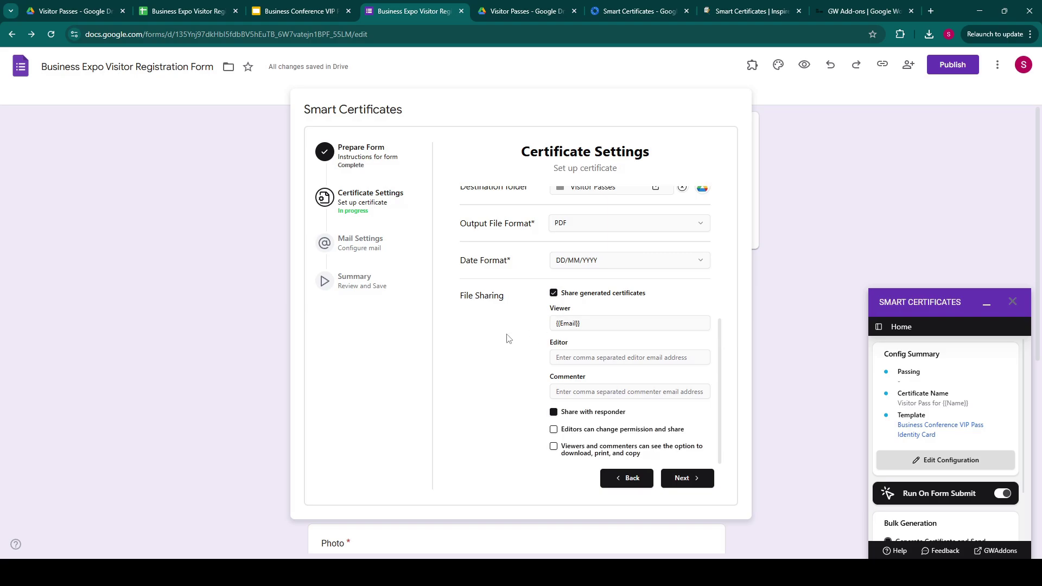
Review the finished Certificate Settings and advance to Mail Settings.
scroll(509, 339, up, 4)
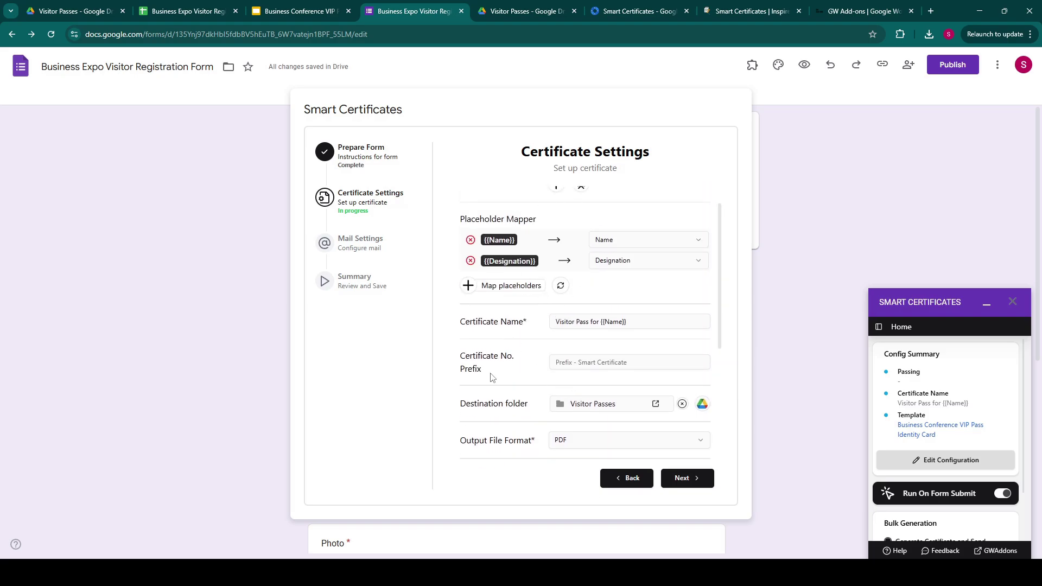
scroll(493, 377, up, 1)
scroll(492, 377, down, 5)
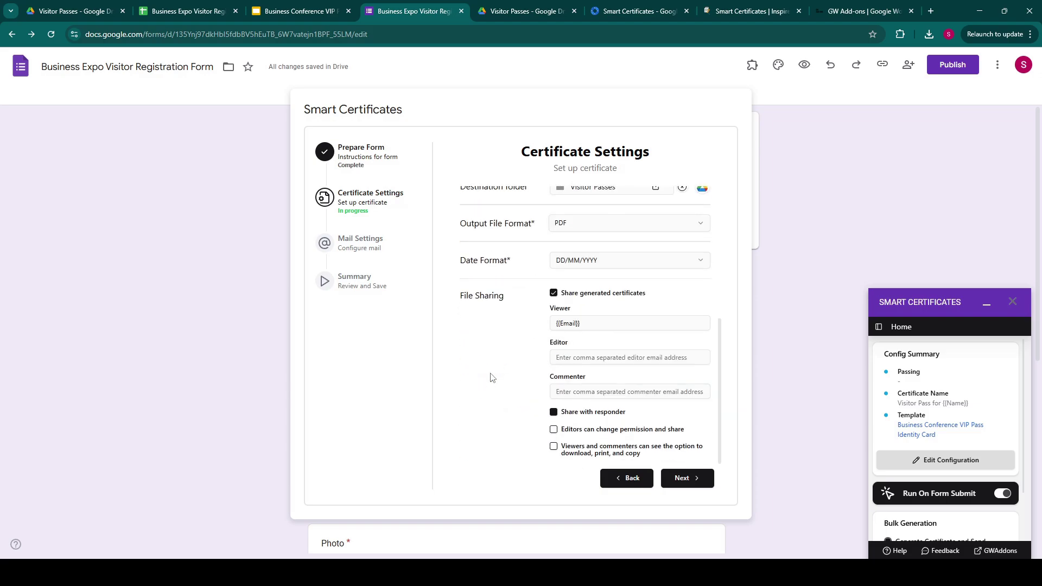
click(687, 482)
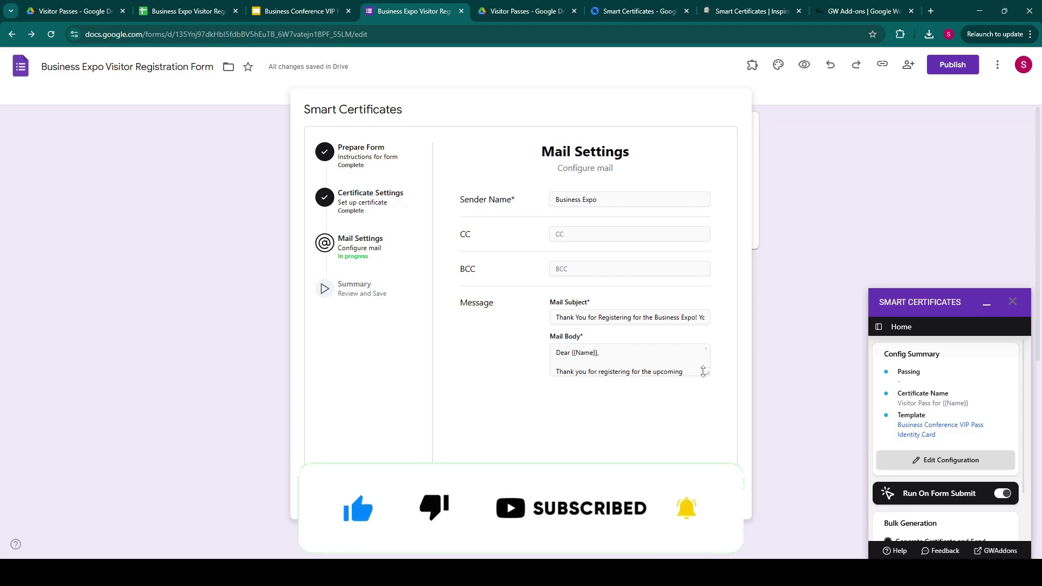
Expand the Mail Body and read through the thank-you message greeting {{Name}}.
click(577, 358)
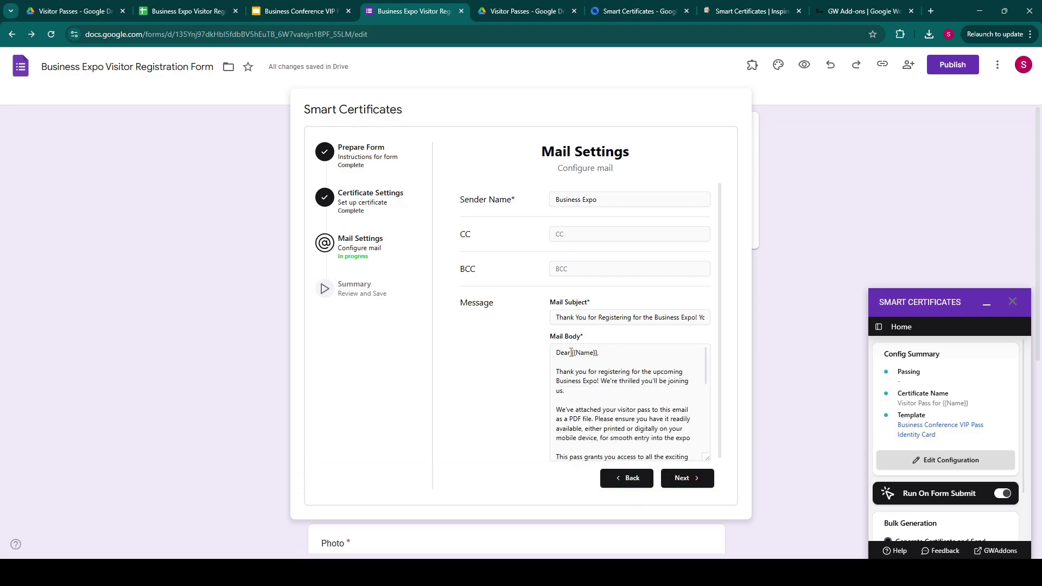
drag(572, 355, 601, 356)
click(601, 356)
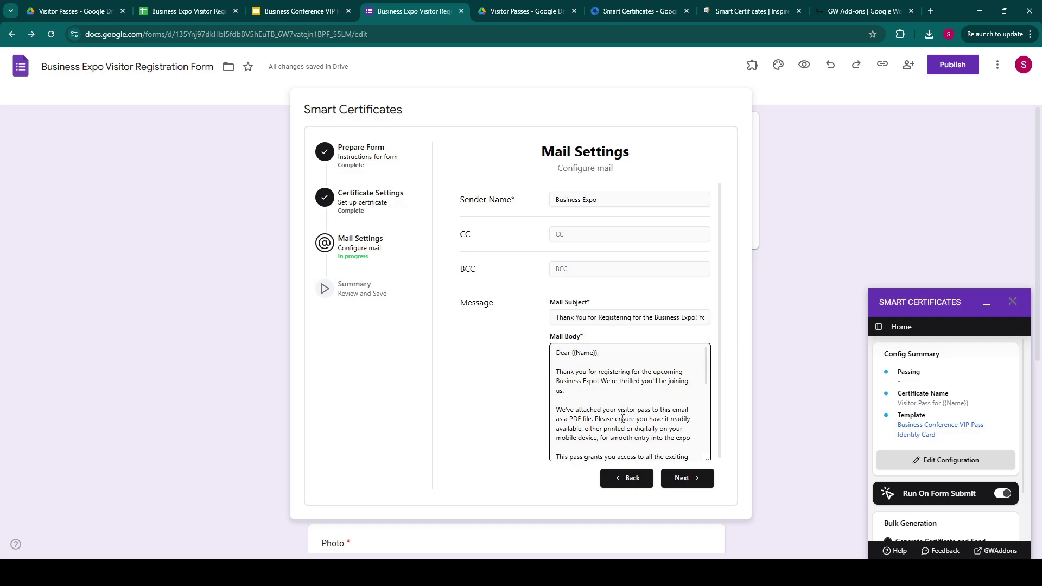
scroll(622, 418, down, 5)
scroll(622, 418, up, 5)
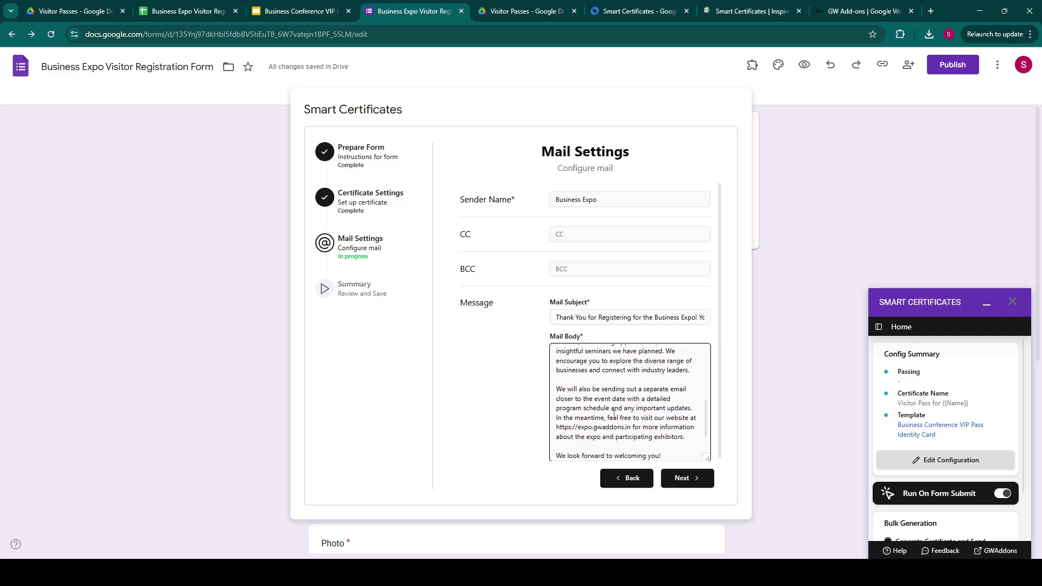
Review the Summary, save the Smart Certificates configuration, and close the add-on dialog.
click(683, 478)
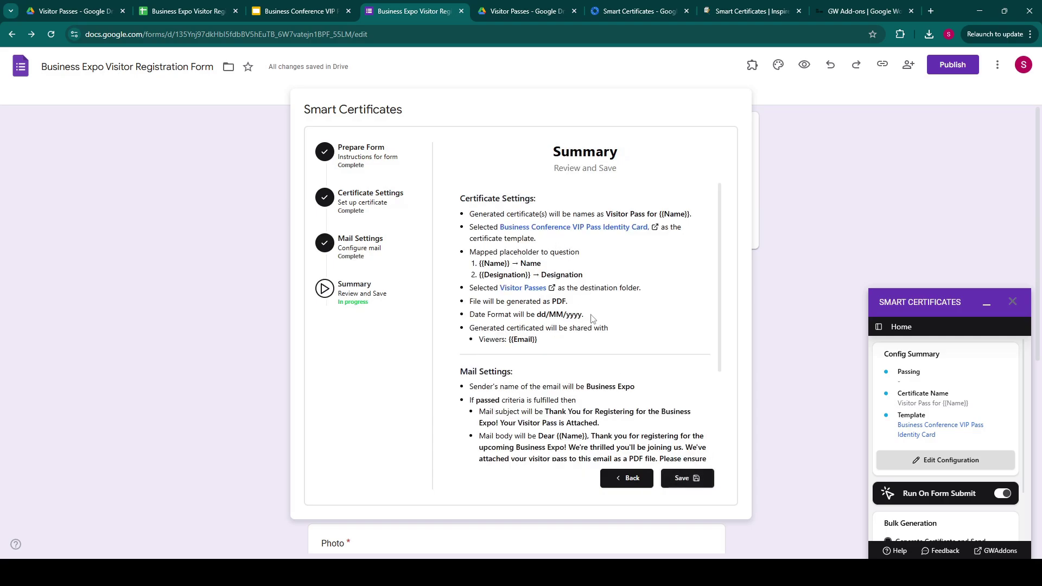
scroll(644, 392, down, 1)
scroll(644, 392, down, 2)
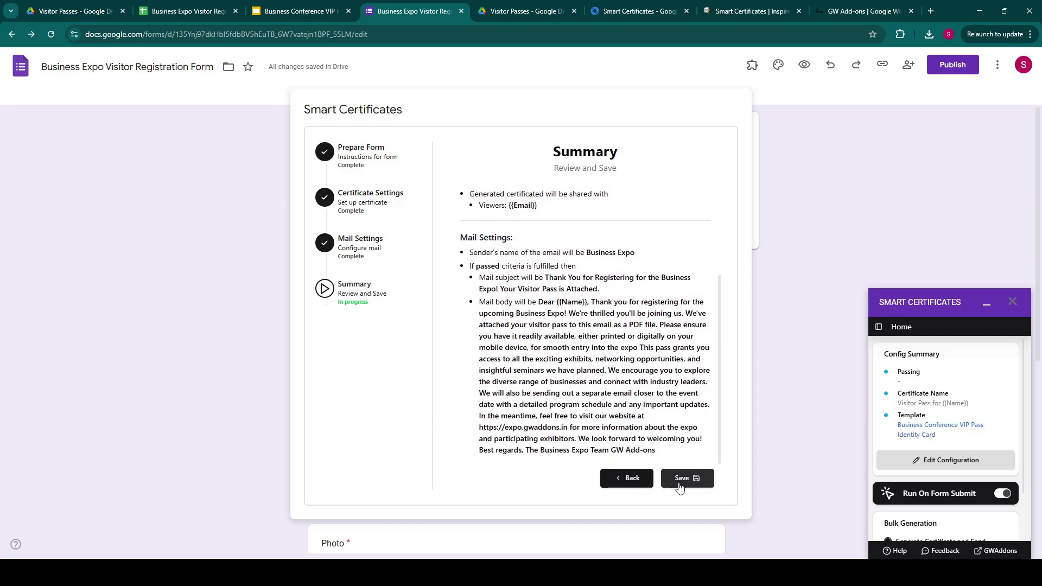
click(681, 485)
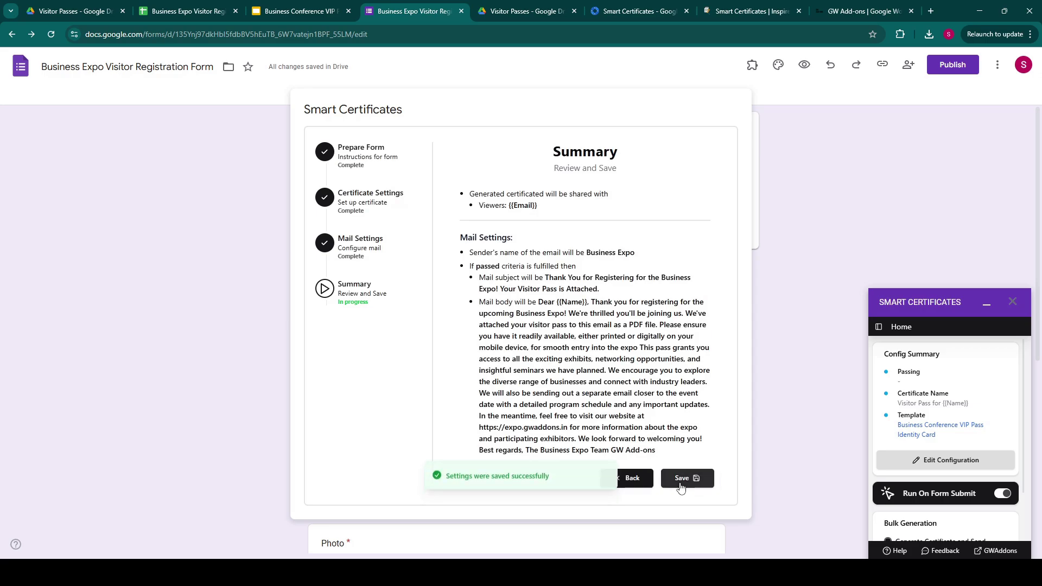
click(732, 110)
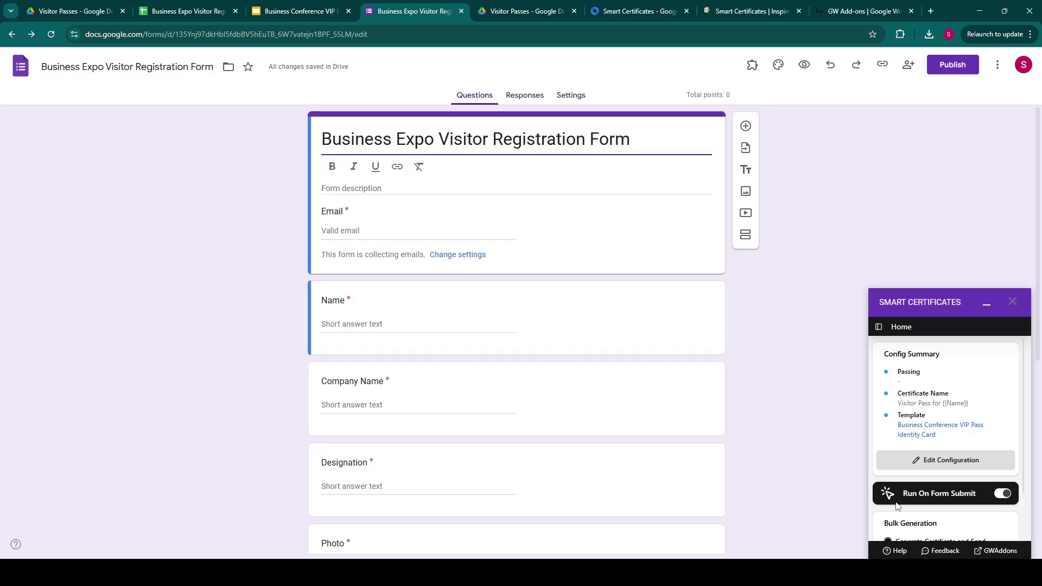
Turn on Run On Form Submit and publish the registration form.
click(1005, 496)
click(956, 64)
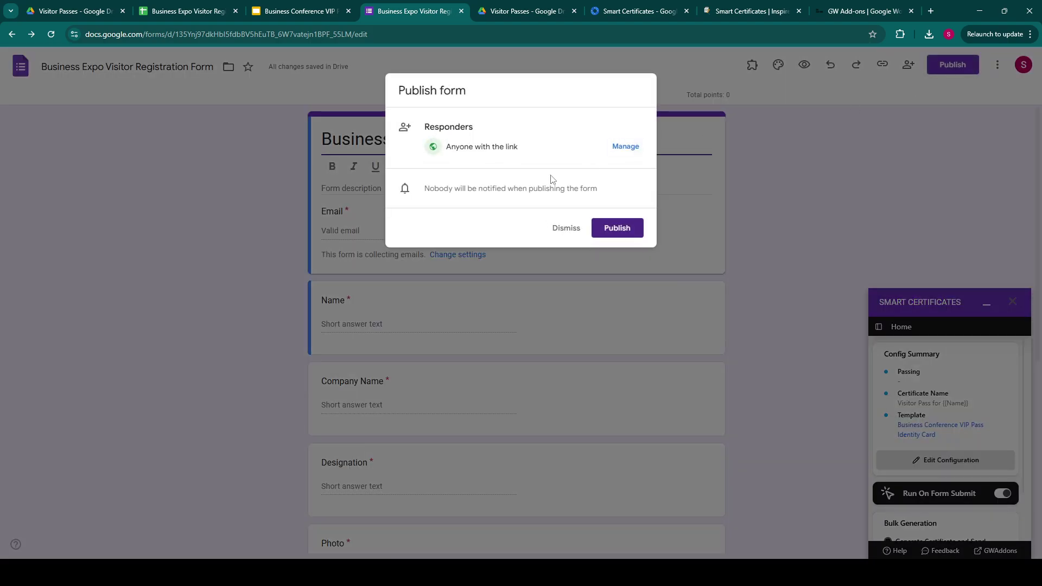
click(617, 229)
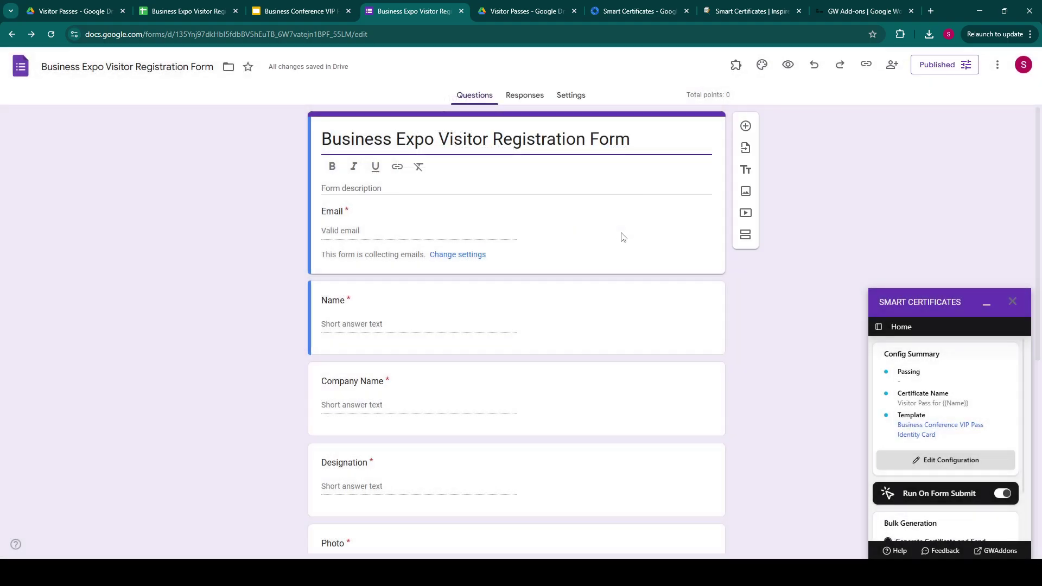
Copy the published form's responder link.
click(947, 66)
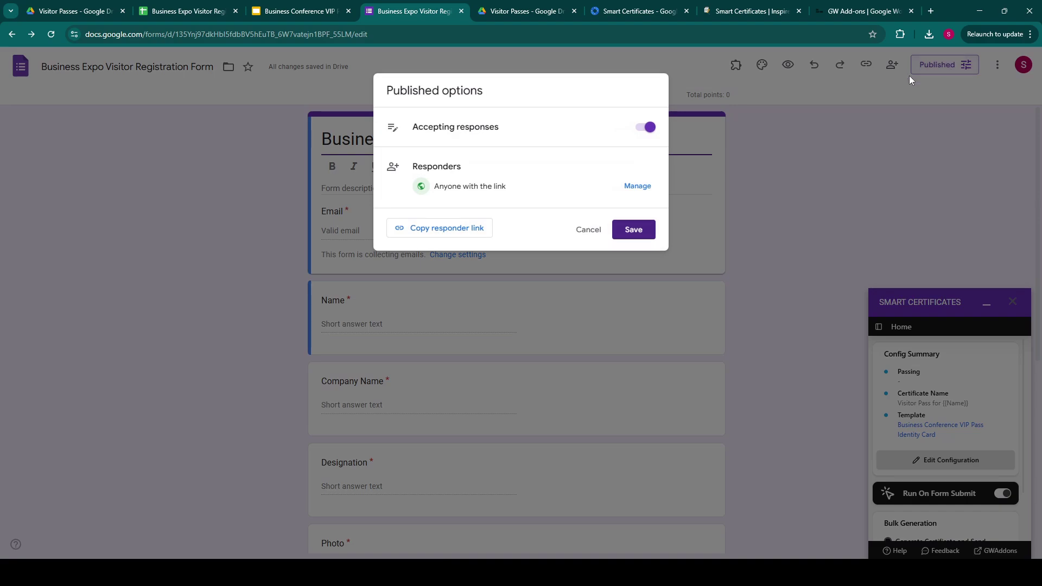
click(471, 228)
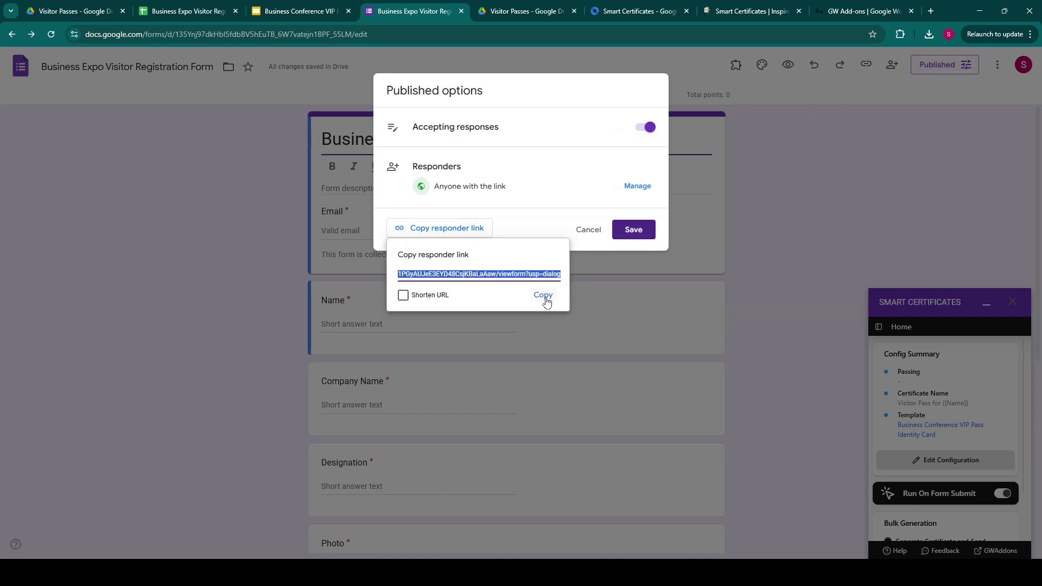
click(767, 249)
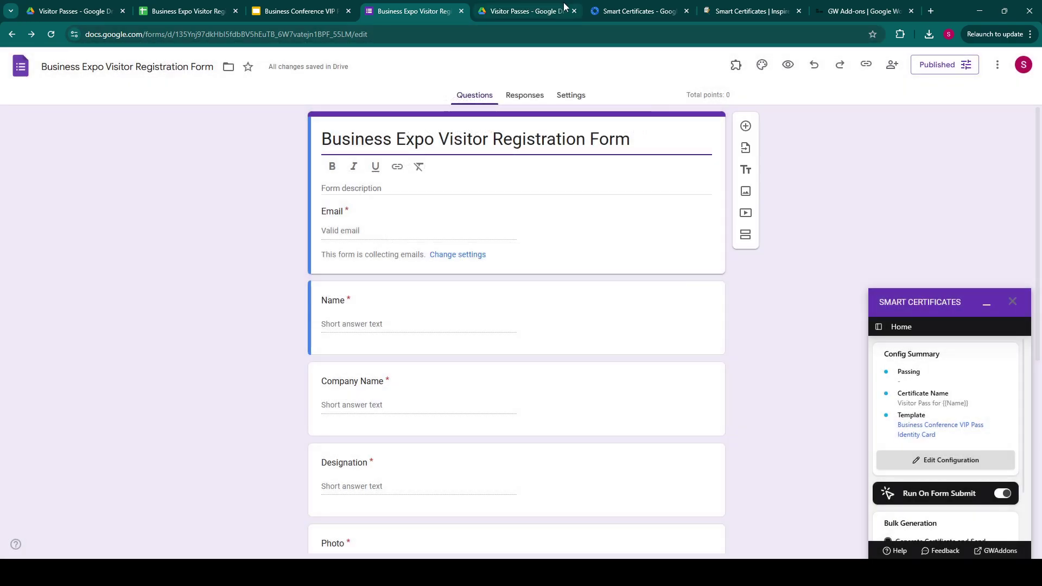
Open the live registration form from the copied responder link in another tab.
click(530, 10)
key(ctrl+l)
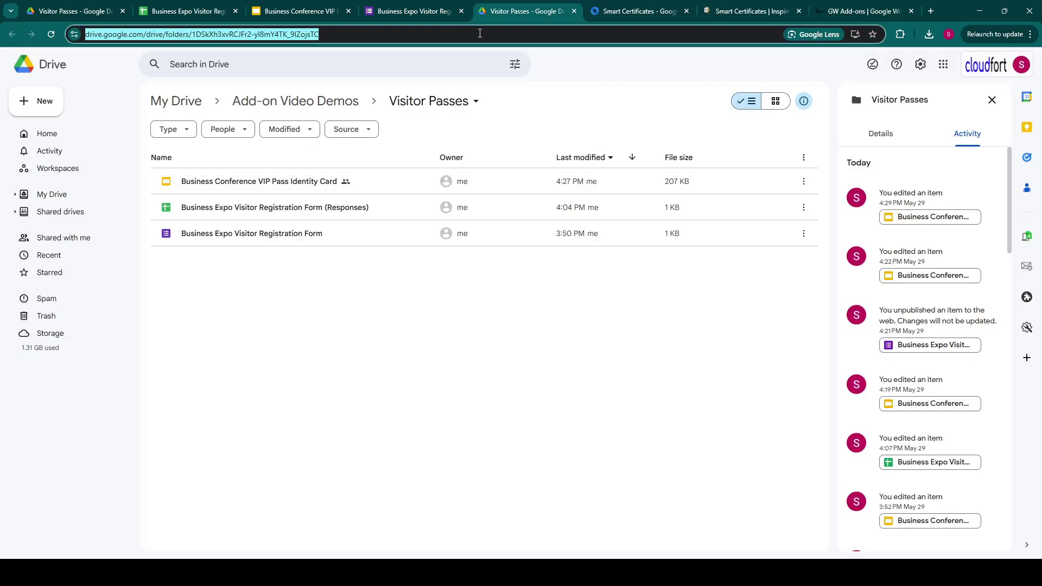
key(ctrl+v)
key(Return)
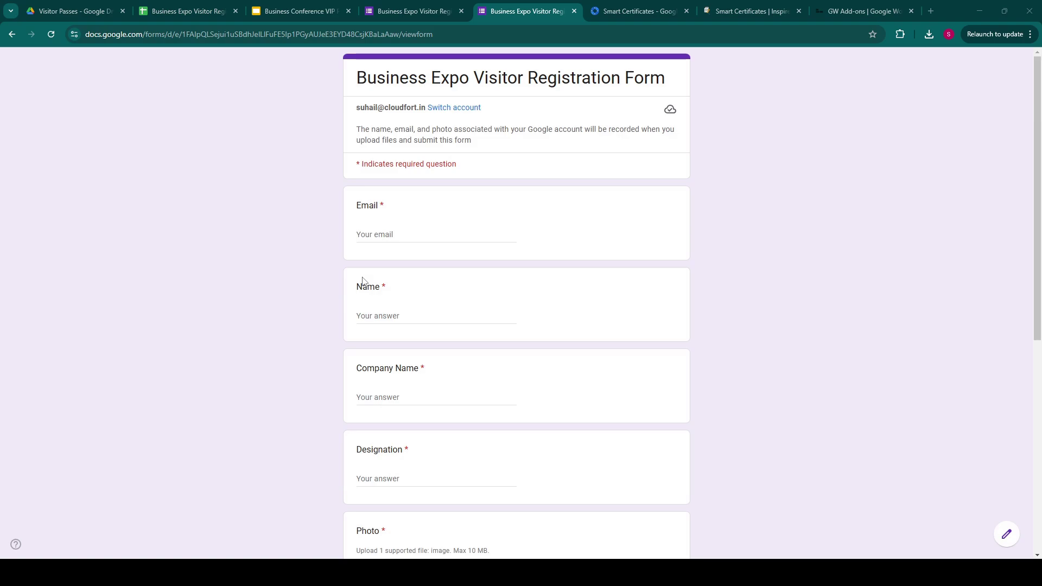
Fill in the respondent's e-mail and name, company CloudFort and designation Software Developer.
click(400, 235)
key(Tab)
key(Tab)
text(CloudFort)
key(Tab)
text(Software Developer)
Attach photo ai-image (2).png, choose Colleague as the referral source, and submit.
scroll(401, 241, down, 5)
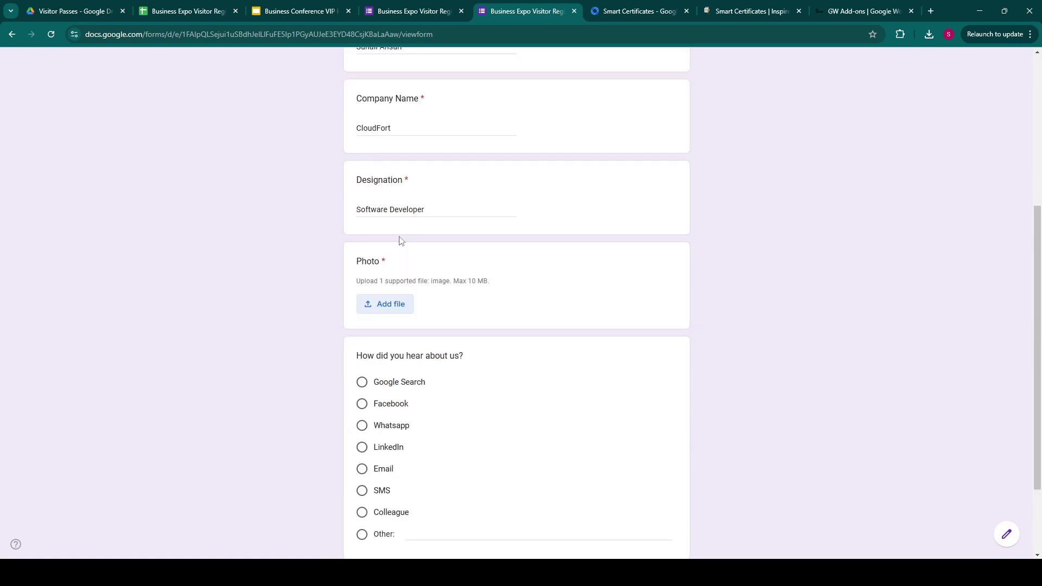
click(405, 310)
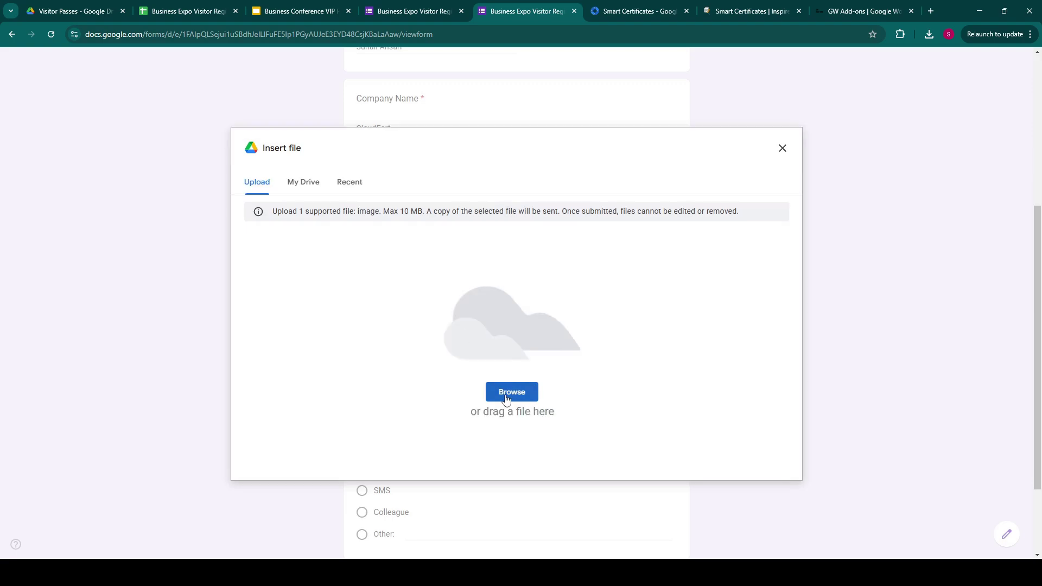
click(500, 400)
double_click(416, 205)
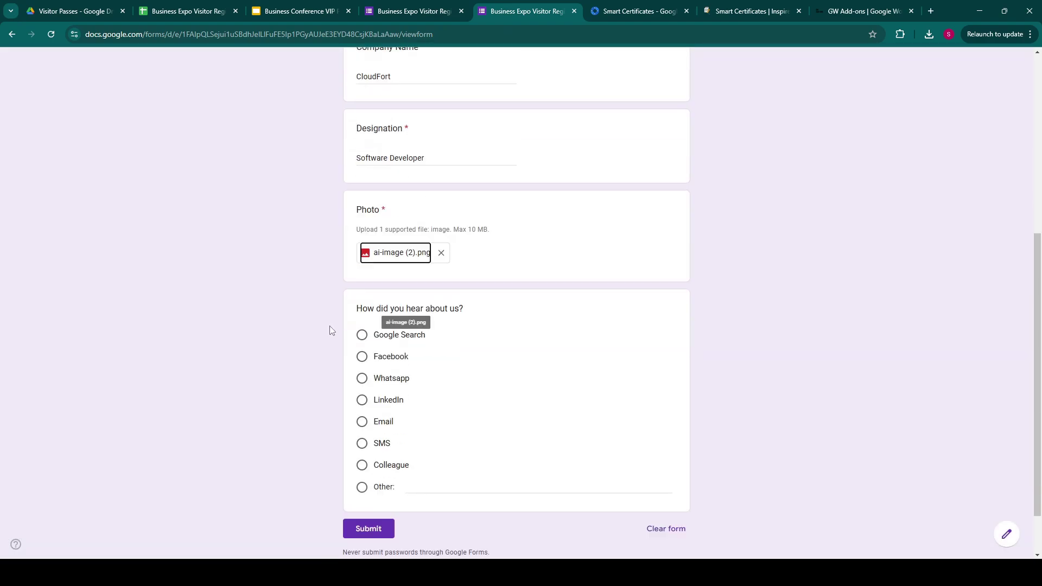
click(361, 464)
scroll(361, 463, down, 1)
click(367, 493)
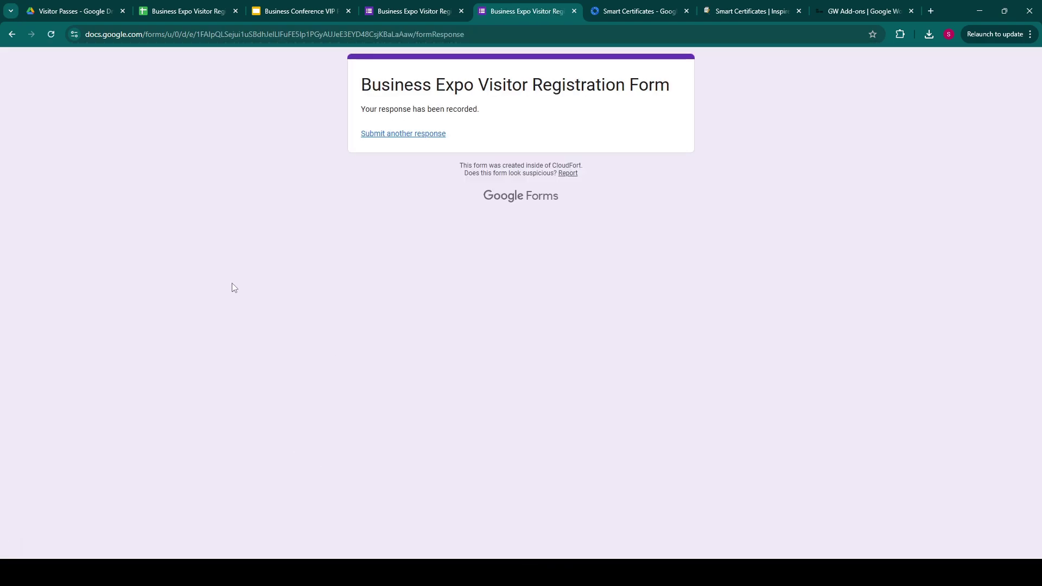
Delete the empty row 2 in the responses spreadsheet so the new response moves up.
click(183, 11)
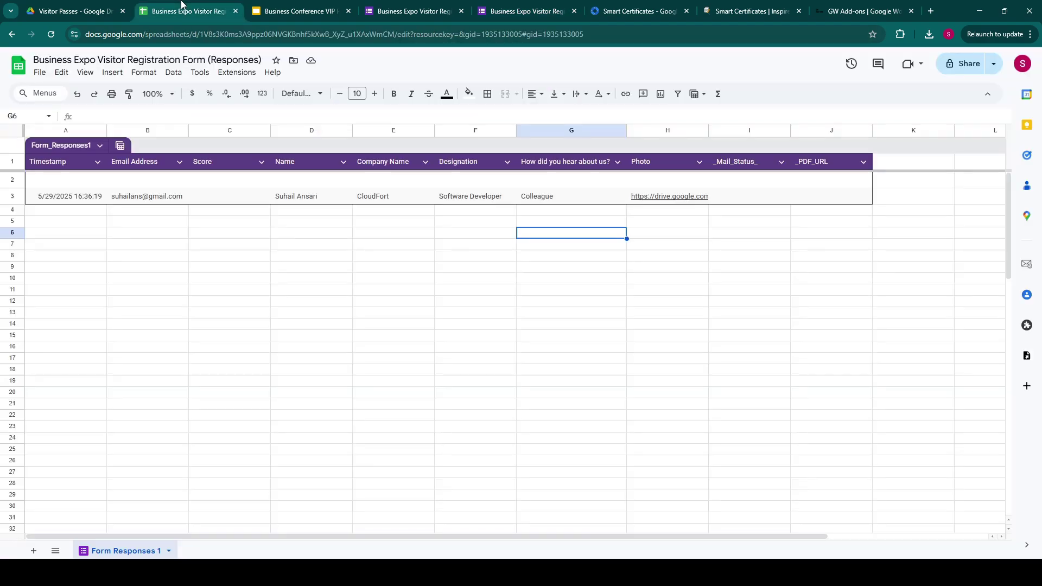
key(Down)
key(Down)
key(Left)
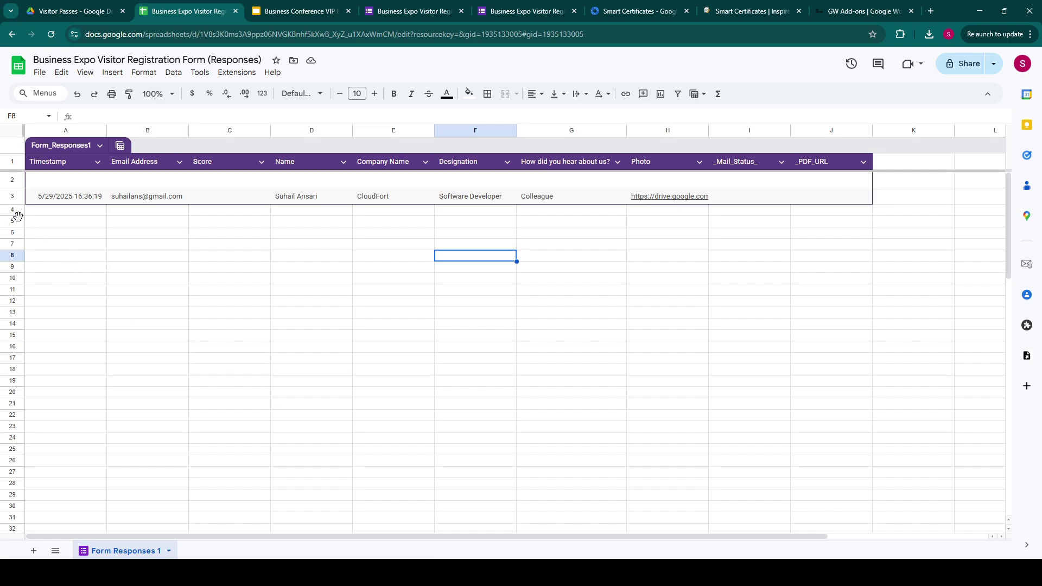
click(12, 179)
right_click(12, 180)
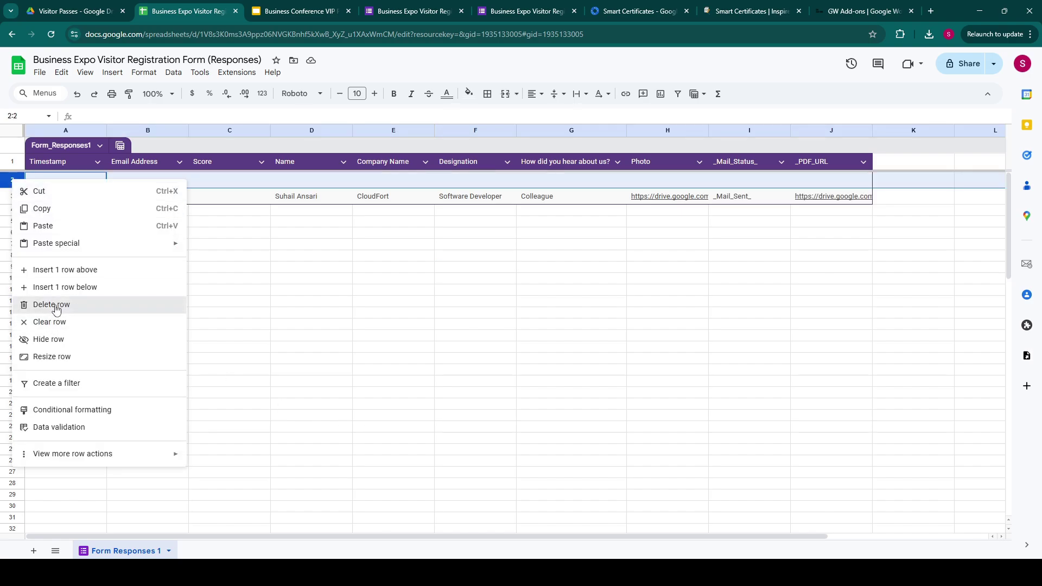
click(54, 305)
click(587, 296)
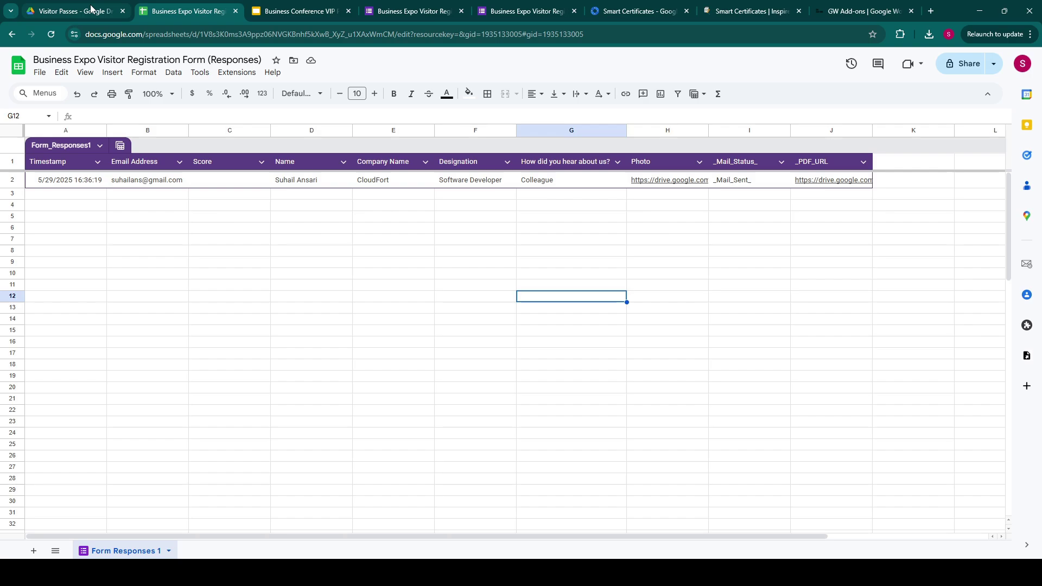
Open the Business Expo registration email in Gmail.
mouse_move(117, 573)
click(72, 512)
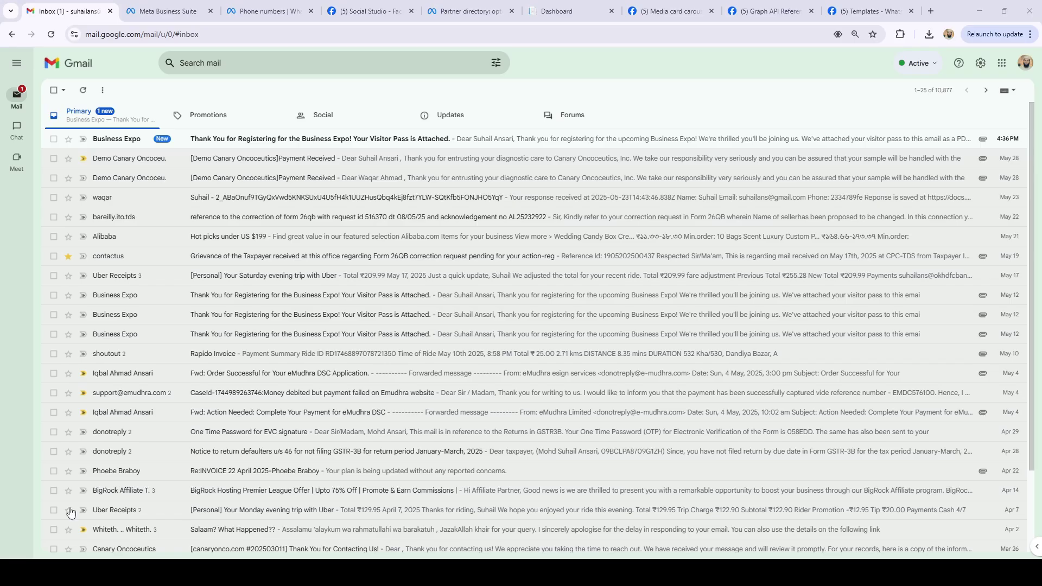
click(138, 148)
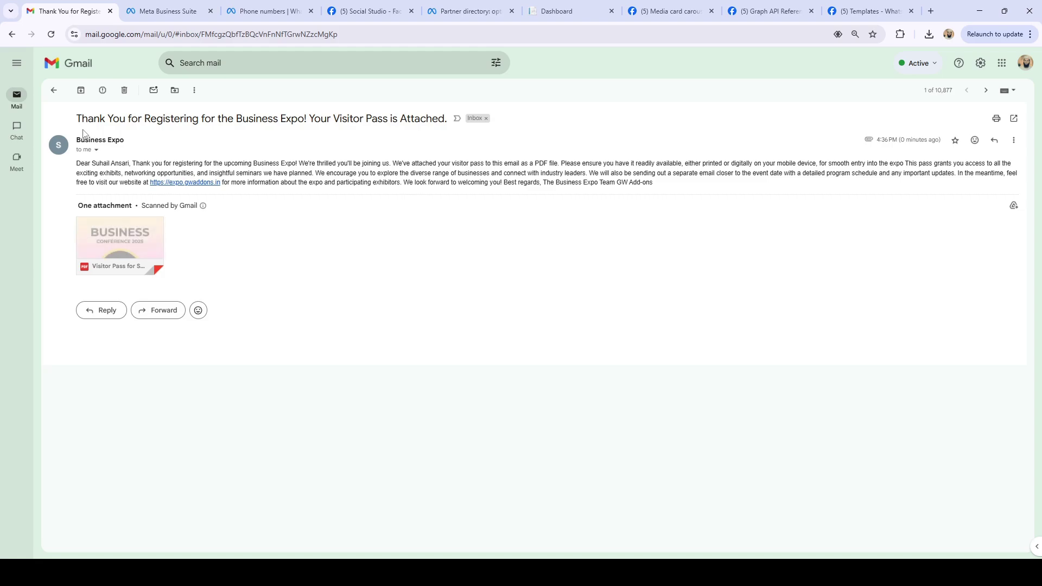
Preview the attached VIP pass PDF, check the respondent's name, then go back to the inbox.
mouse_move(140, 241)
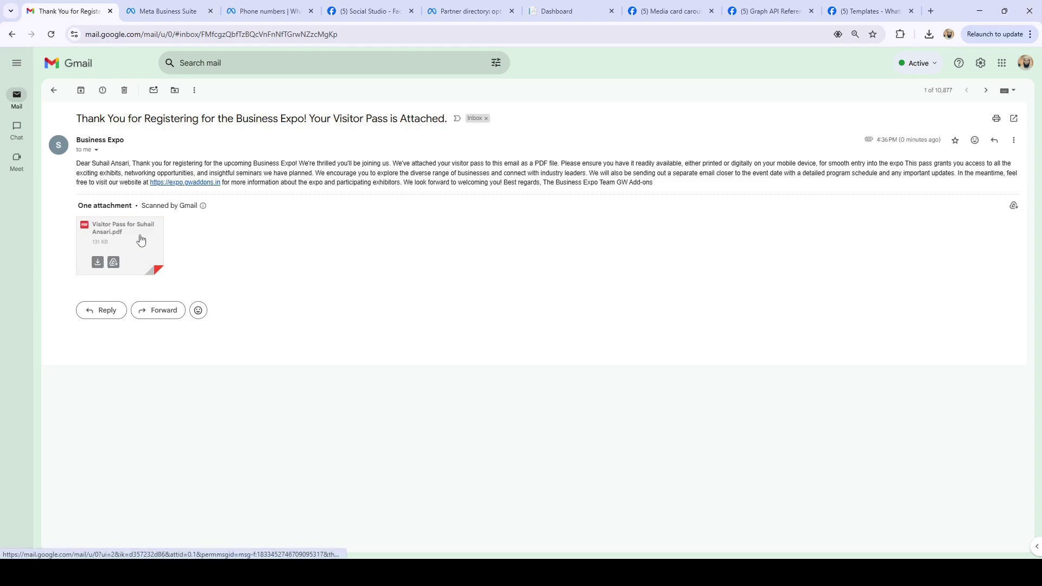
click(140, 239)
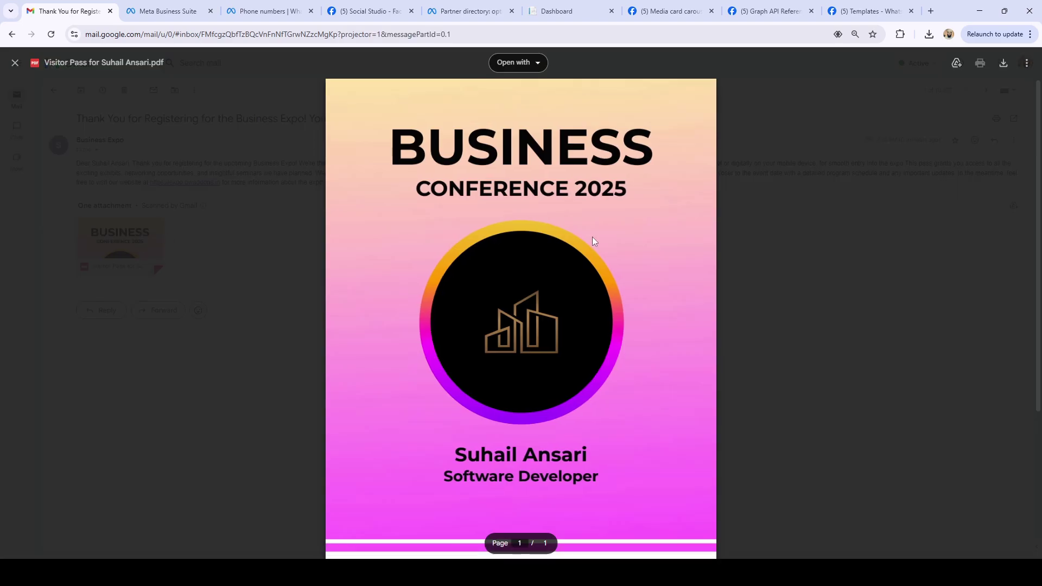
scroll(593, 325, down, 3)
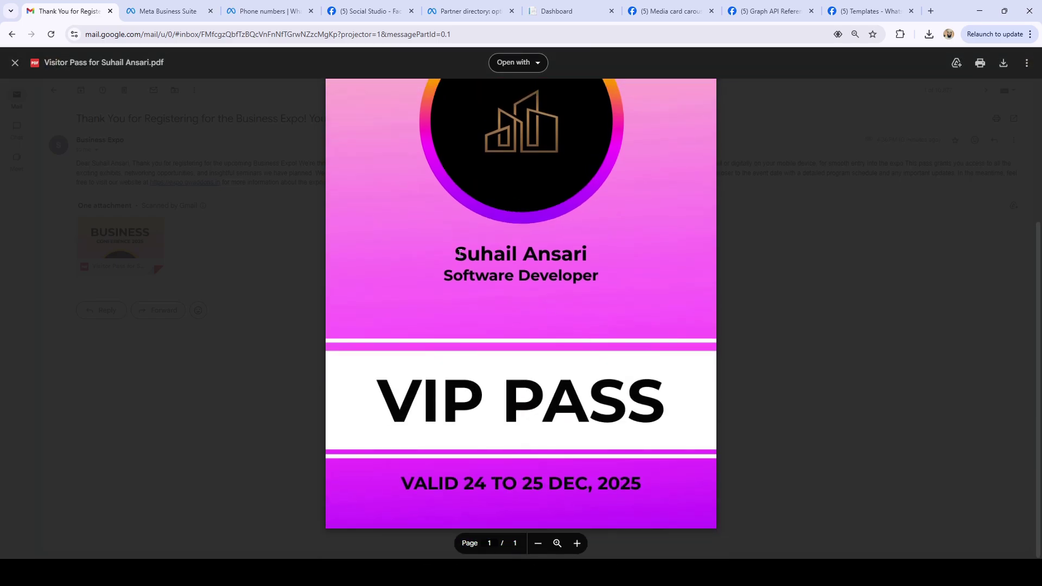
scroll(623, 414, up, 3)
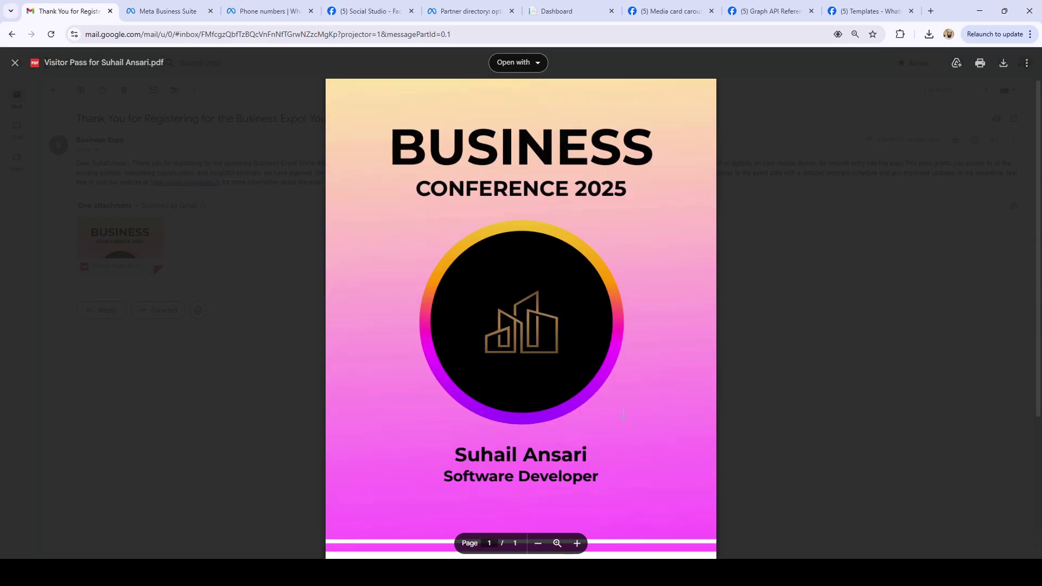
click(754, 260)
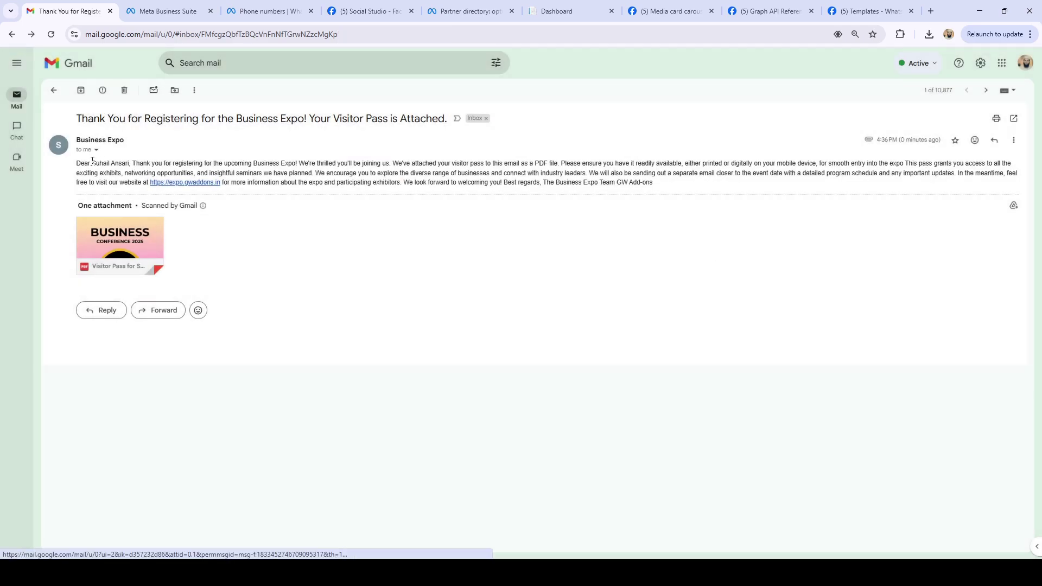
drag(91, 163, 134, 163)
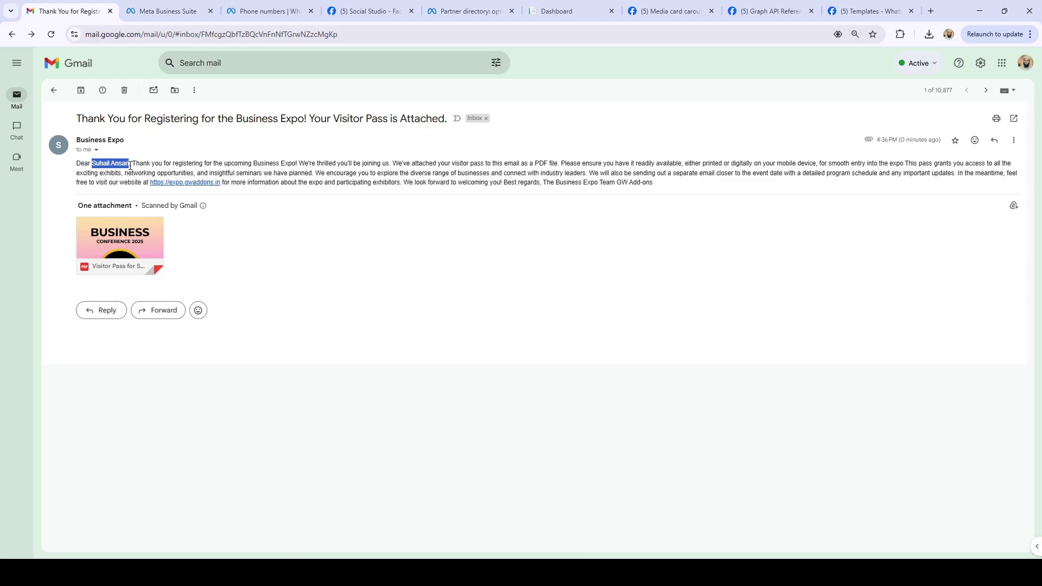
click(53, 90)
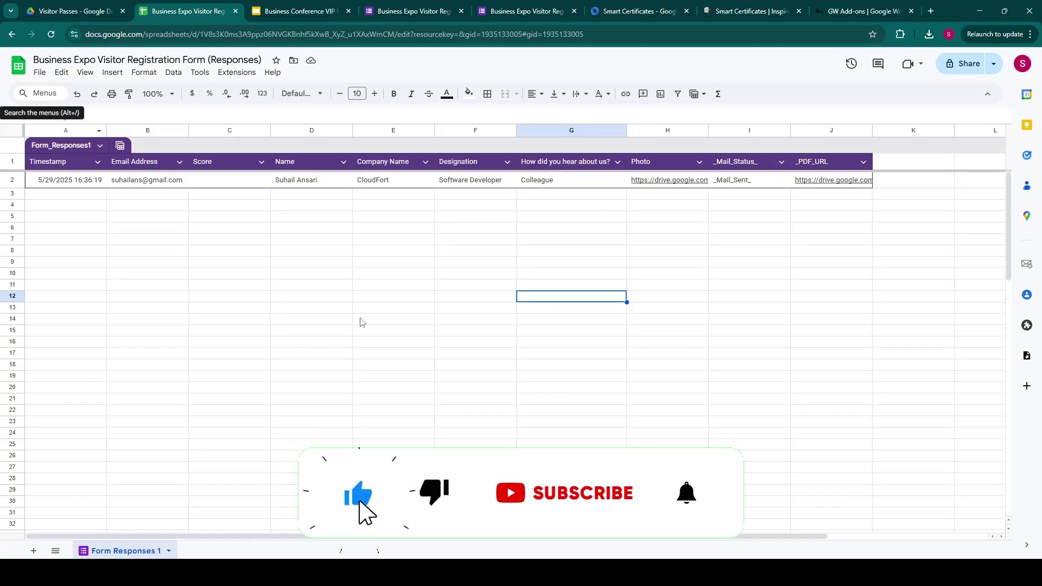
Confirm the new visitor pass PDF is in Drive's Visitor Passes folder, then return to the form editor.
click(74, 11)
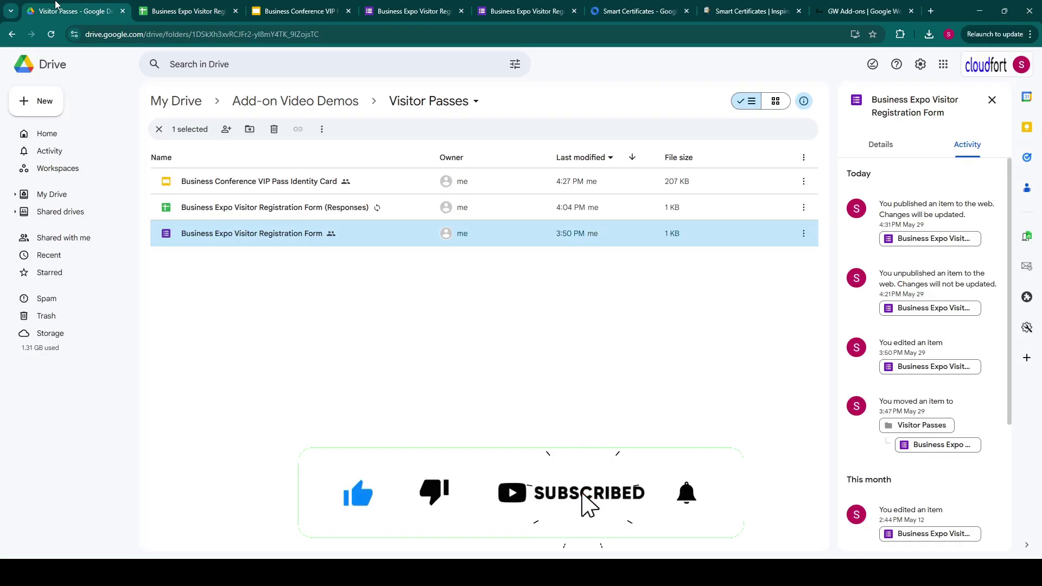
click(255, 408)
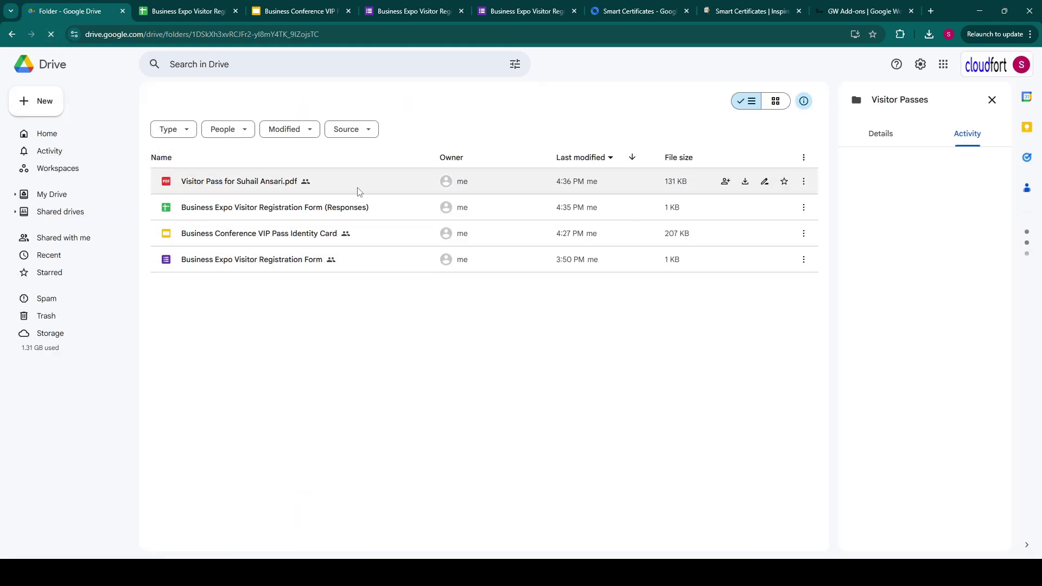
click(179, 10)
click(520, 7)
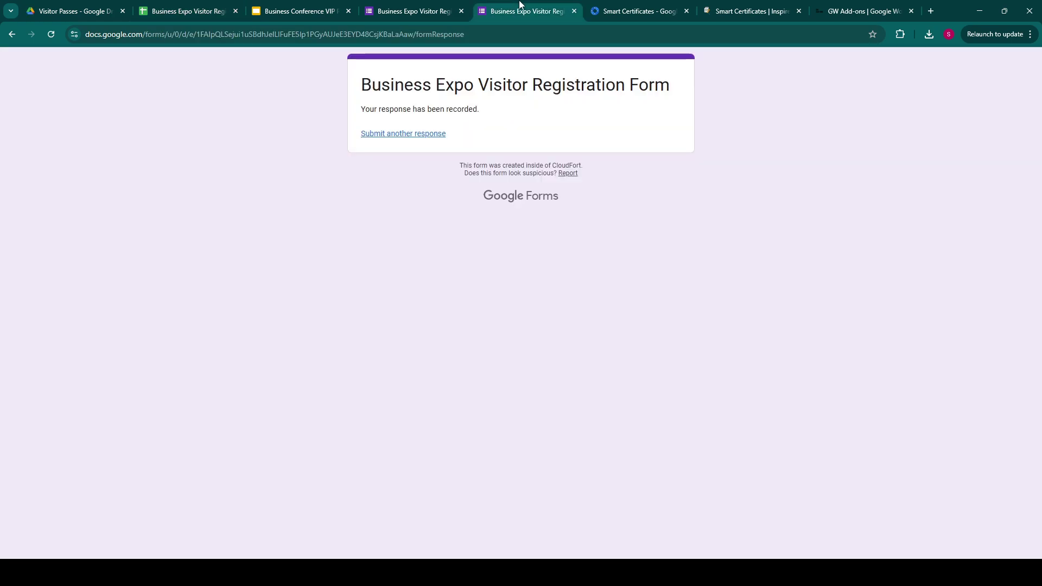
click(413, 11)
scroll(852, 491, down, 4)
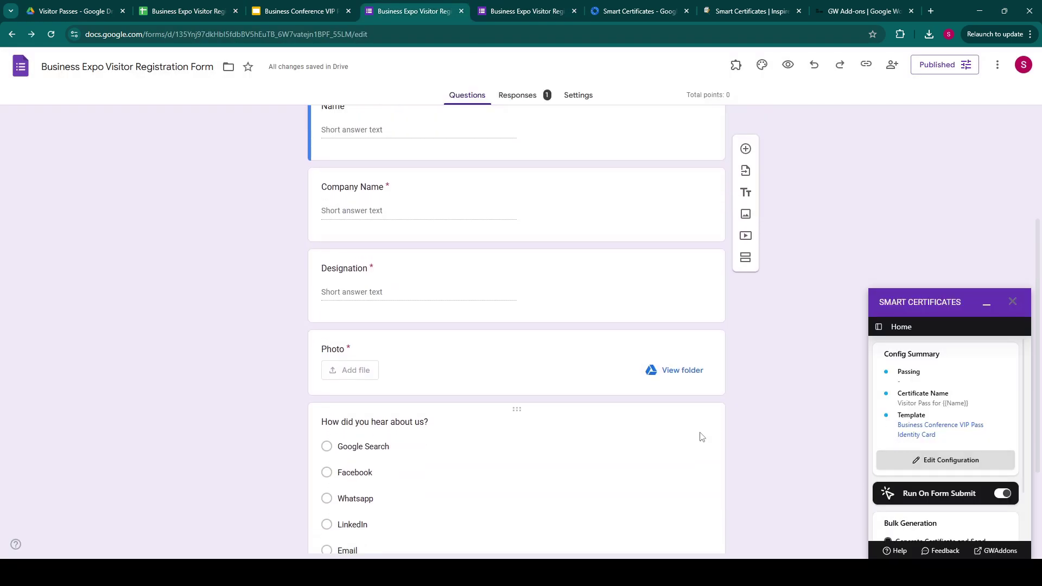
Clear row 2's mail status and PDF link cells (I2:J2) in the responses sheet.
scroll(702, 437, up, 4)
scroll(951, 478, down, 2)
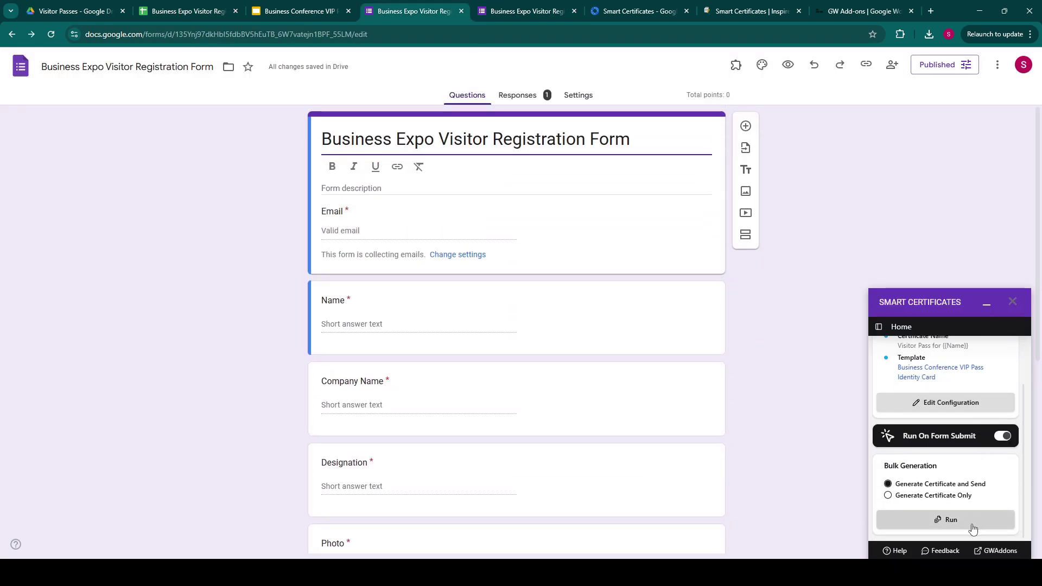
click(187, 11)
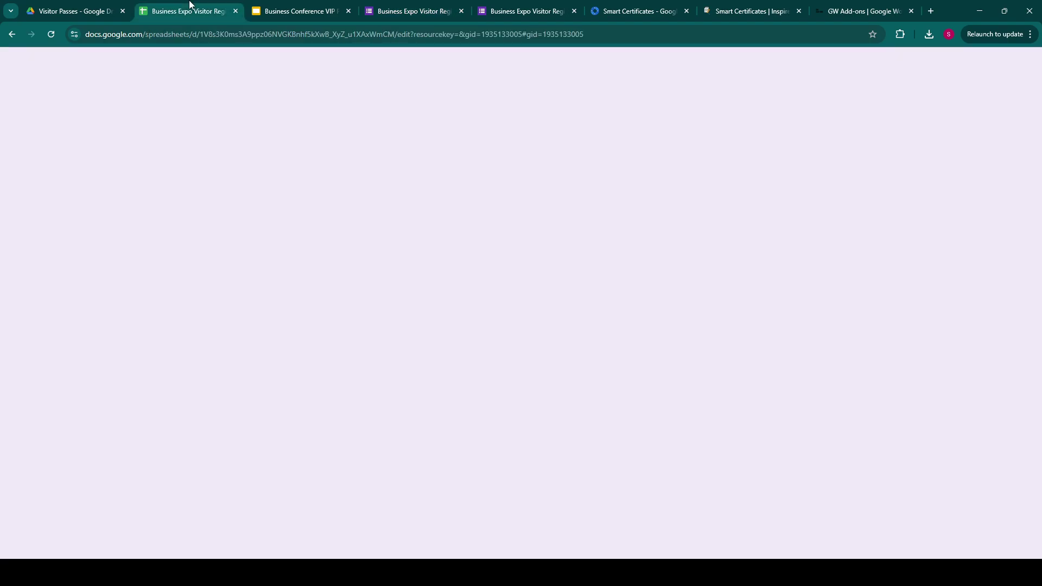
drag(749, 182, 850, 183)
key(Delete)
click(668, 239)
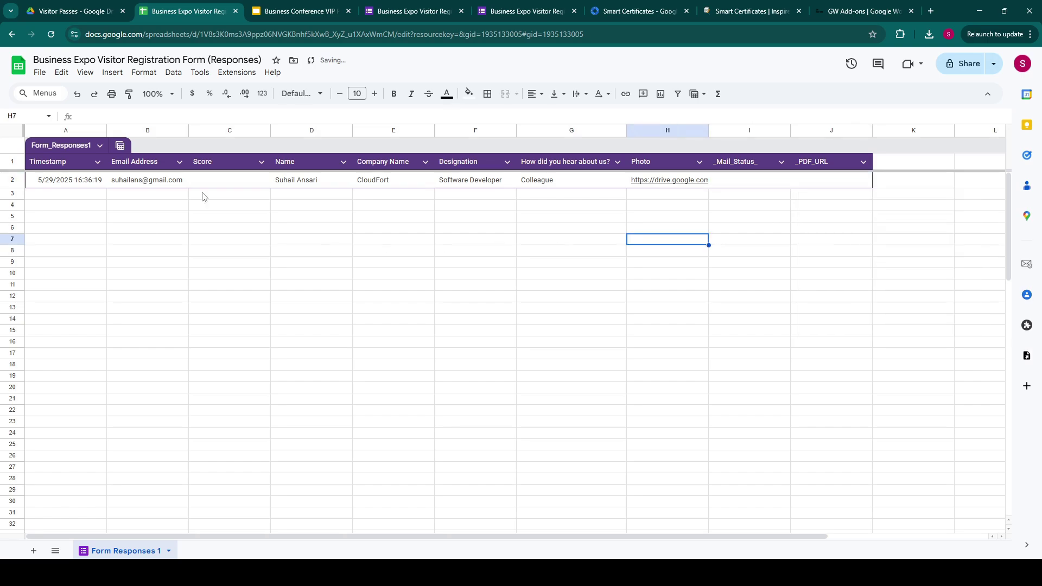
Run Smart Certificates' Generate Certificate and Send for all form responses.
click(388, 6)
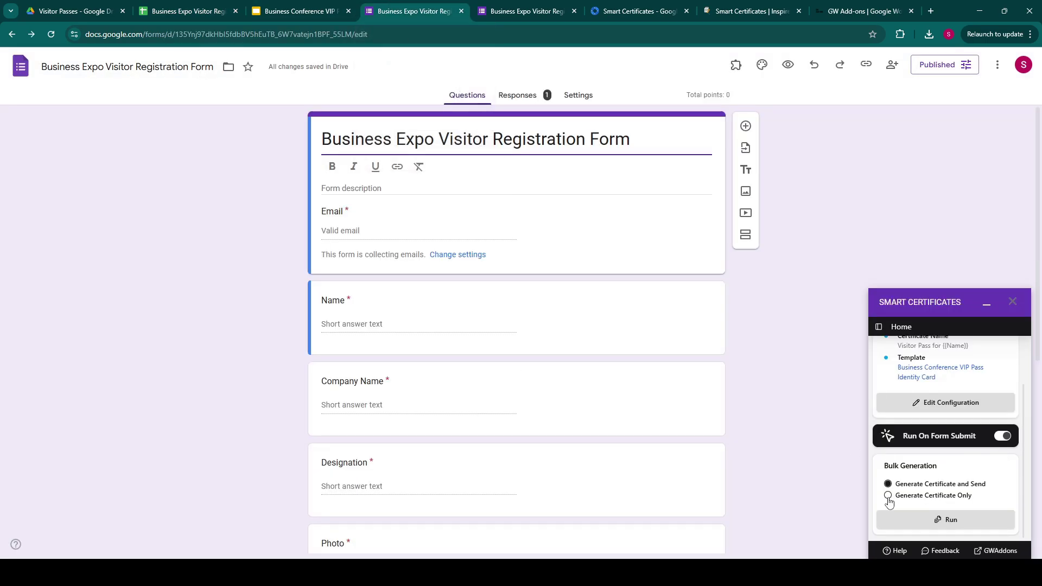
click(952, 520)
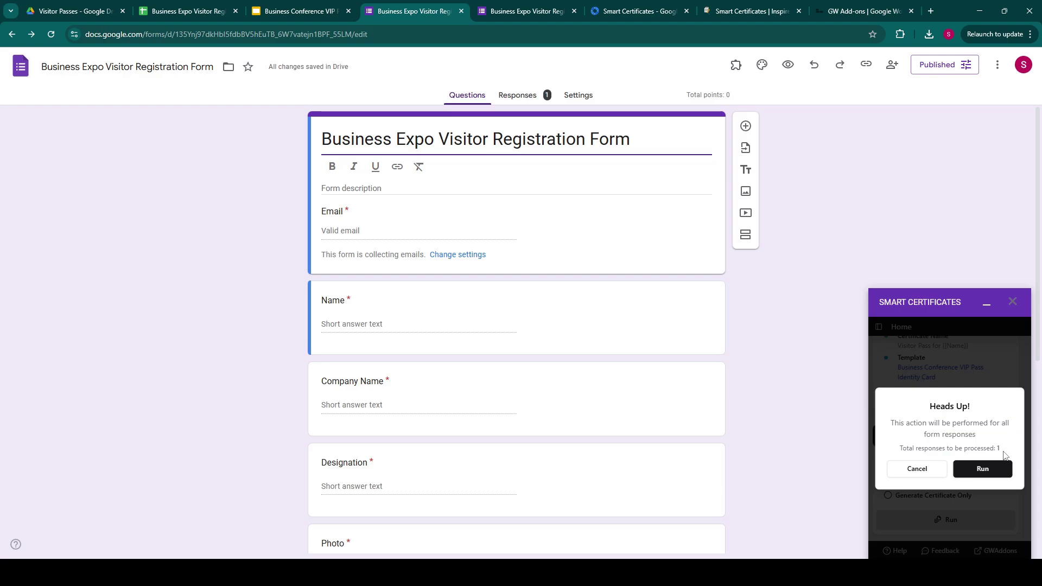
click(978, 469)
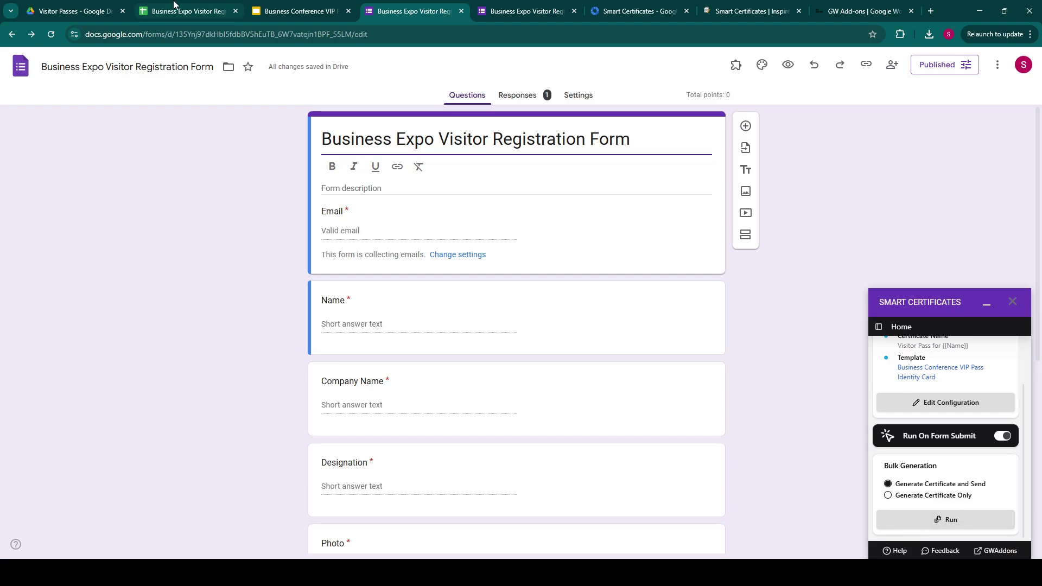
click(187, 11)
click(448, 299)
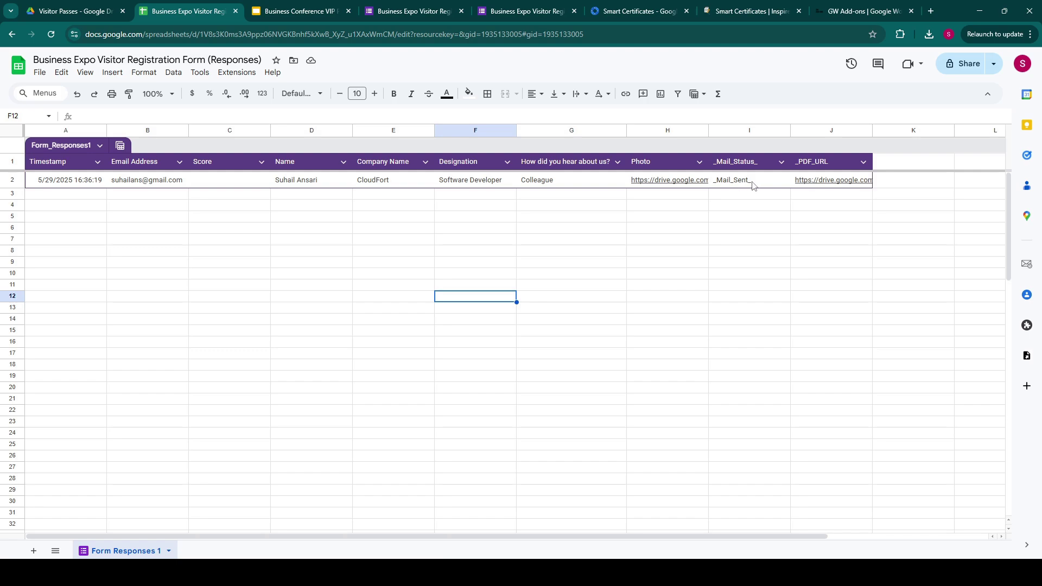
Open the newest Business Expo email, preview its visitor pass PDF, then minimize Gmail.
mouse_move(55, 573)
click(38, 497)
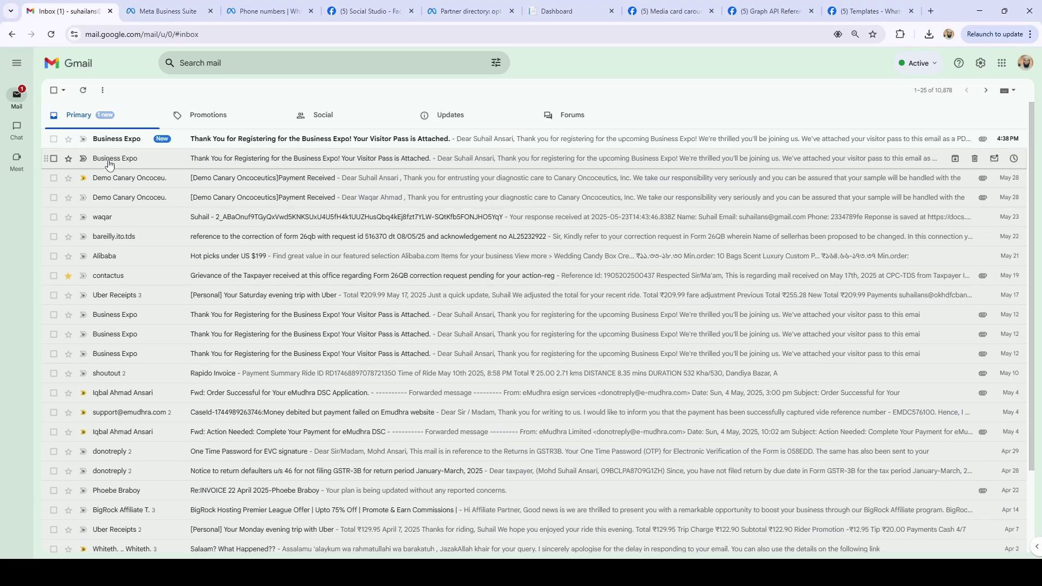
click(185, 148)
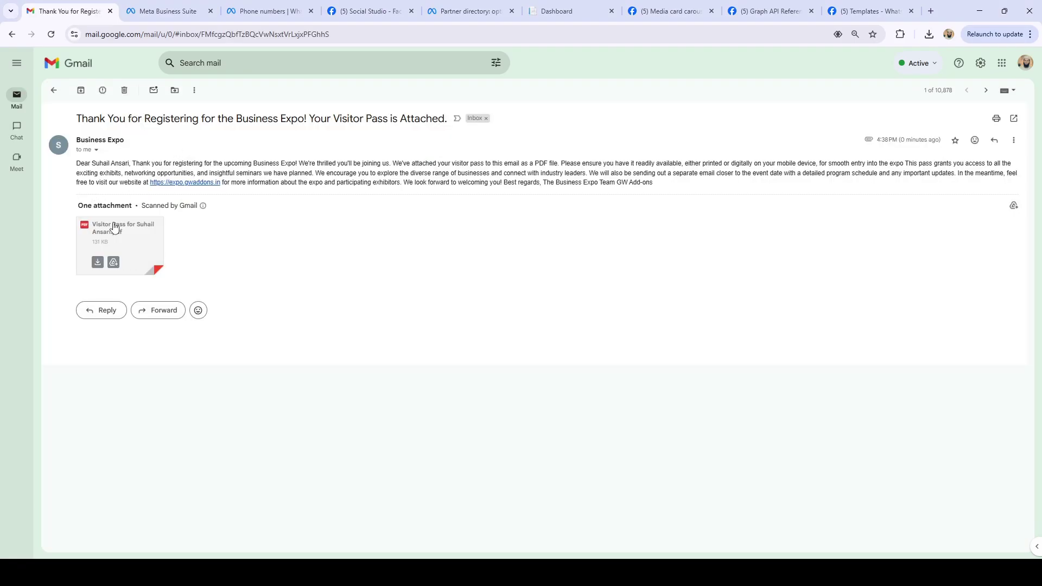
click(119, 243)
click(16, 62)
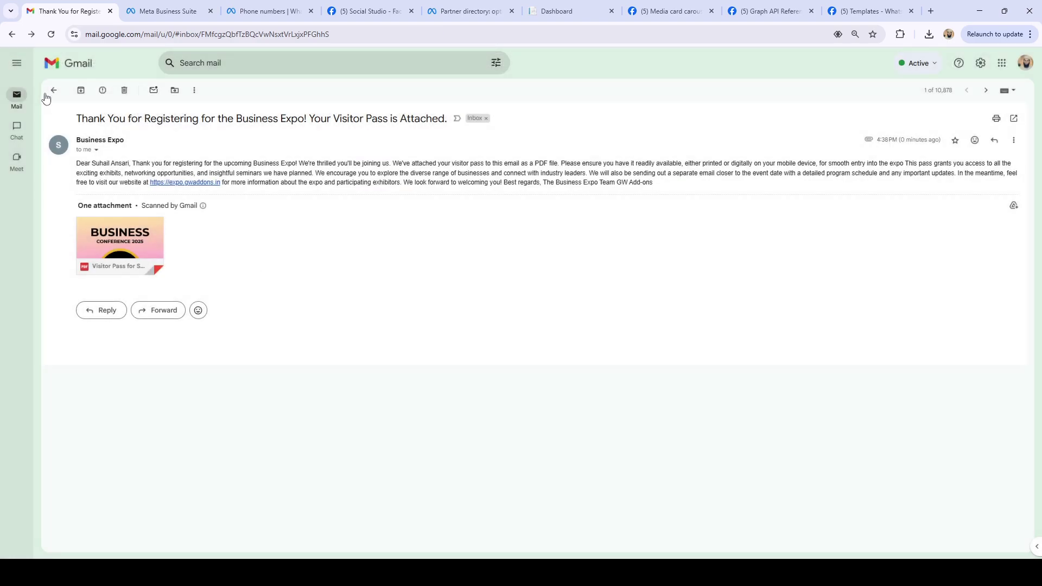
click(979, 11)
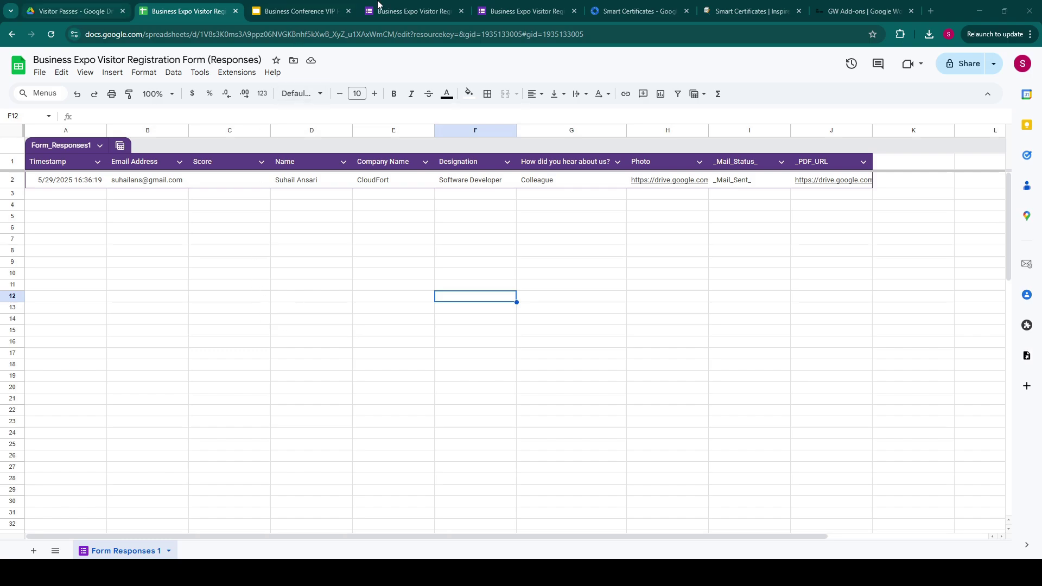
Review Smart Certificates' Certificate Settings: template, Name/Designation mapping, Visitor Passes folder, PDF output.
click(429, 7)
click(945, 408)
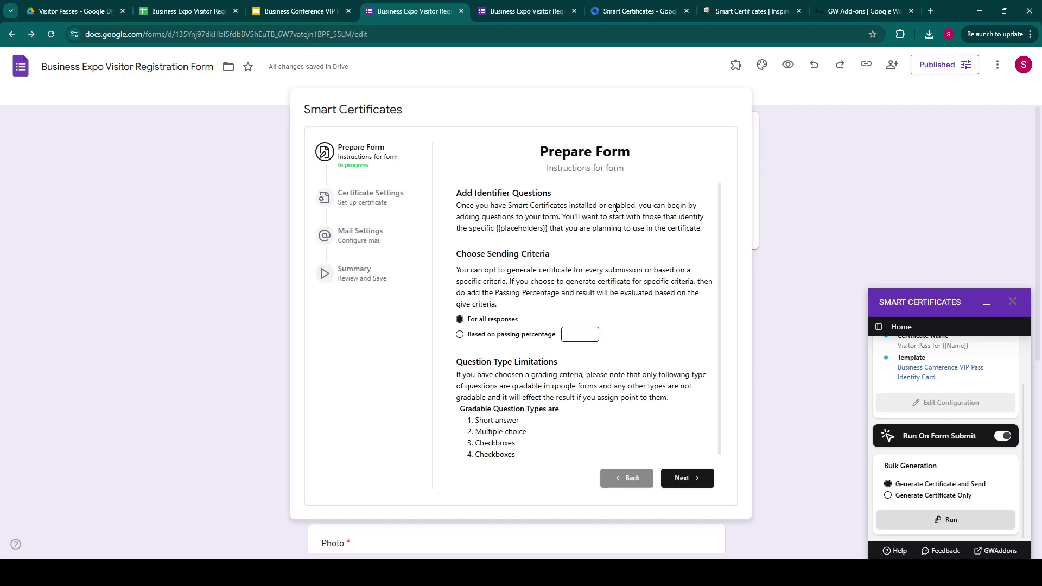
click(683, 478)
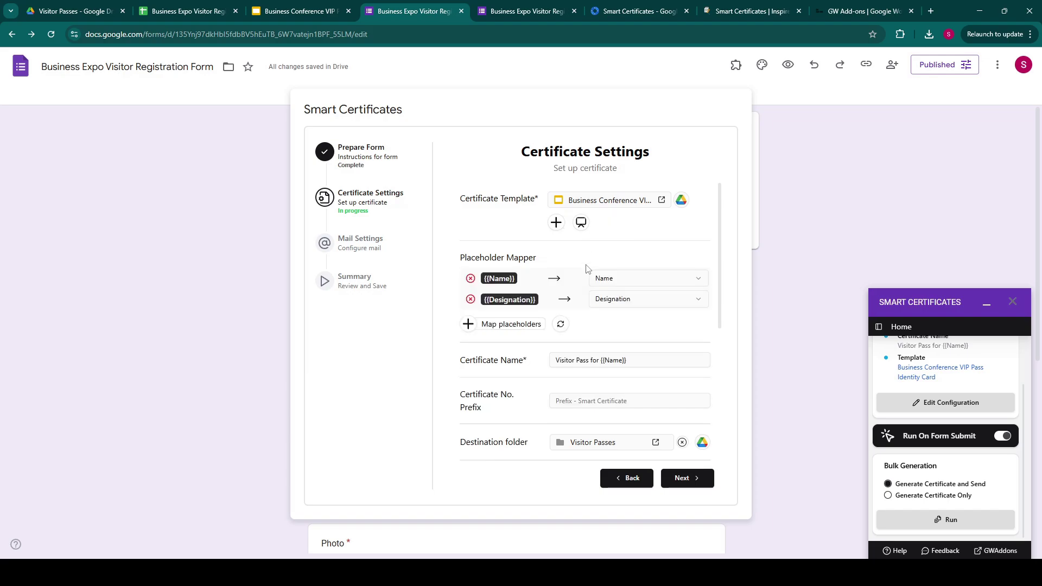
scroll(616, 315, down, 3)
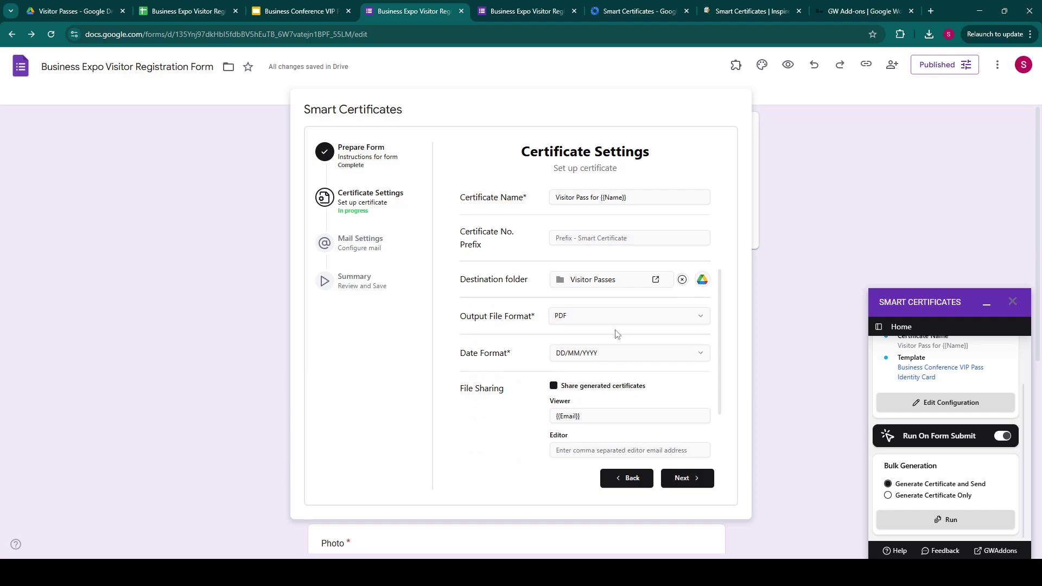
scroll(616, 334, down, 2)
scroll(601, 353, up, 5)
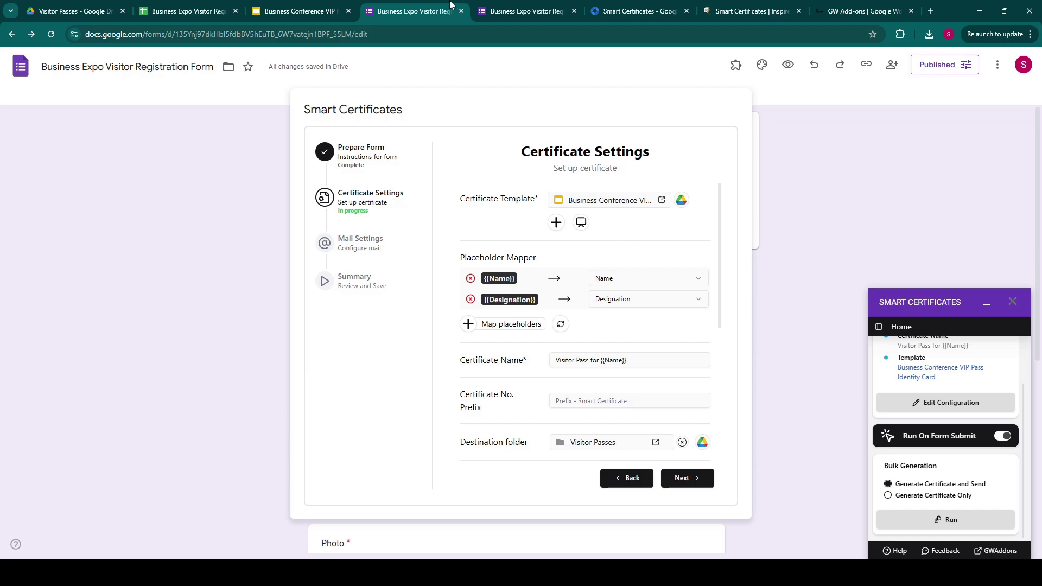
click(863, 6)
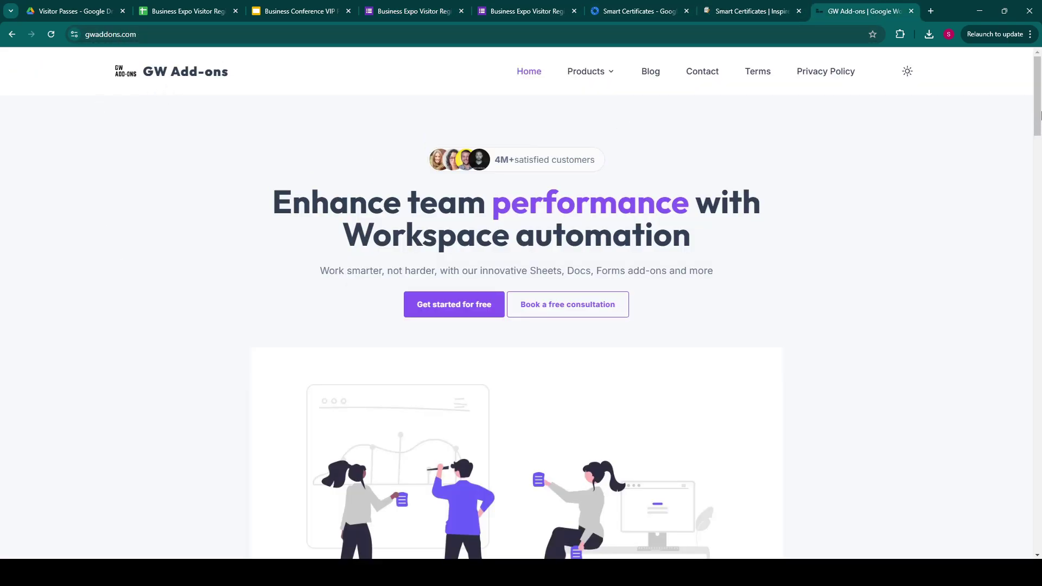
Scroll gwaddons.com to the add-on cards, including Smart Certificates and Smart Mail Merge.
drag(1038, 114, 926, 421)
scroll(926, 421, up, 4)
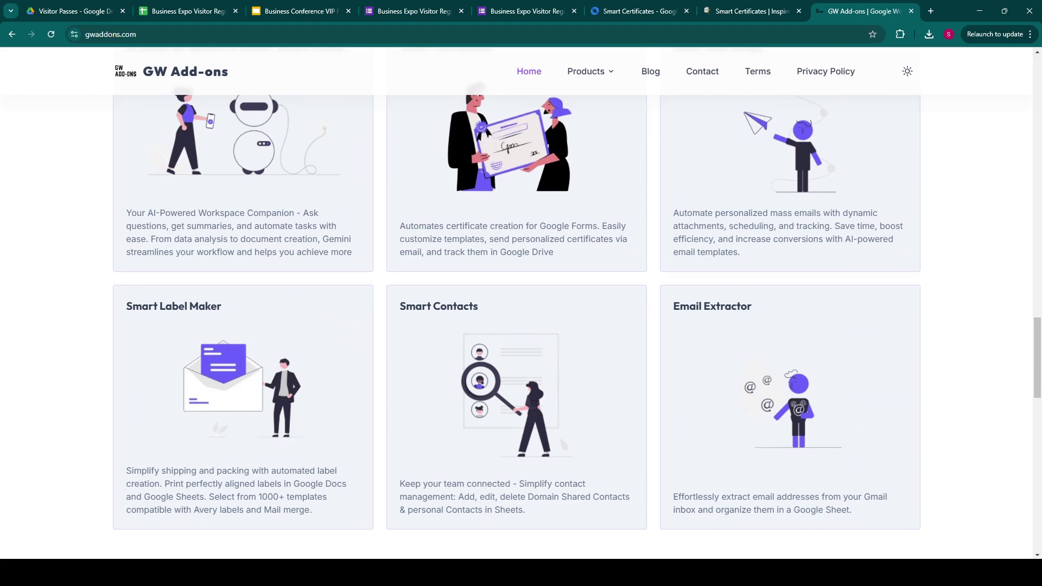